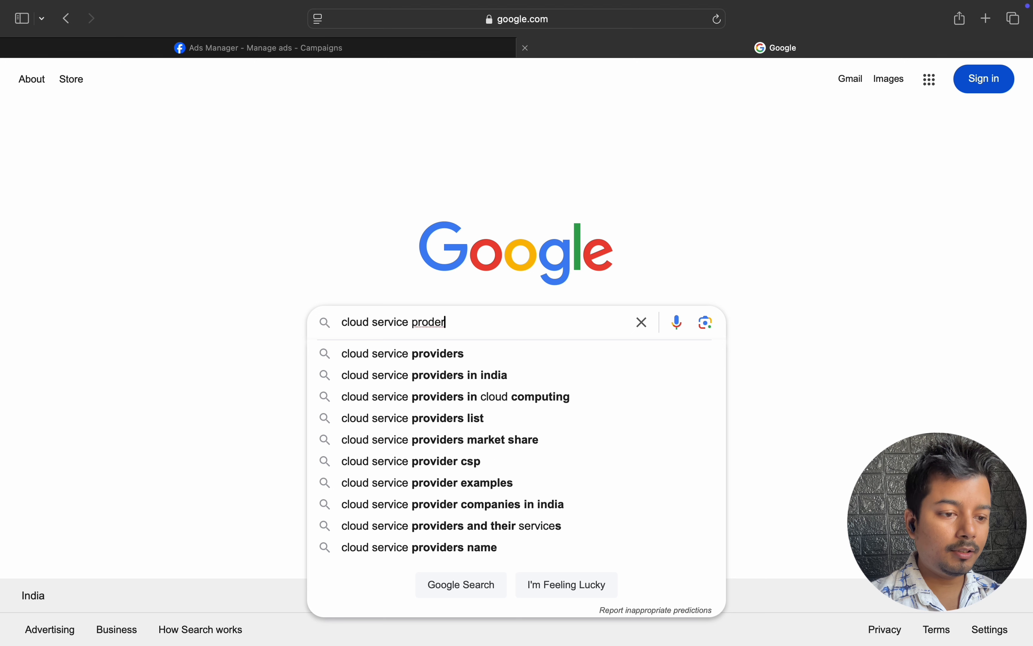
# Step: Correct the query to 'cloud service provider list' and run the Google search
pyautogui.press('BackSpace')
pyautogui.press('BackSpace')
pyautogui.press('BackSpace')
pyautogui.press('BackSpace')
pyautogui.write('vi')
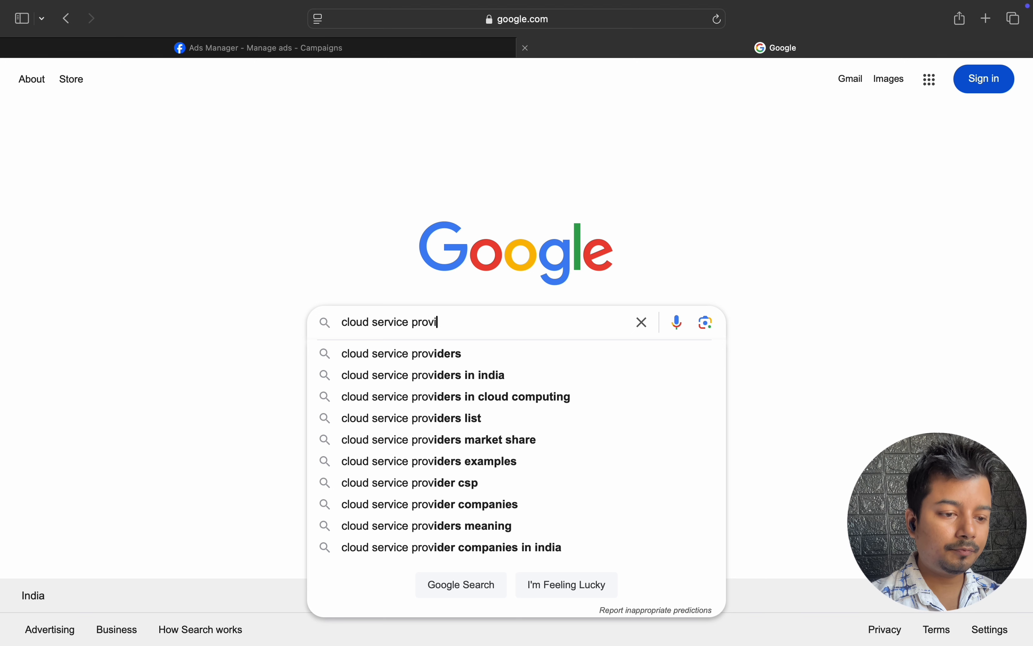
pyautogui.write('der list')
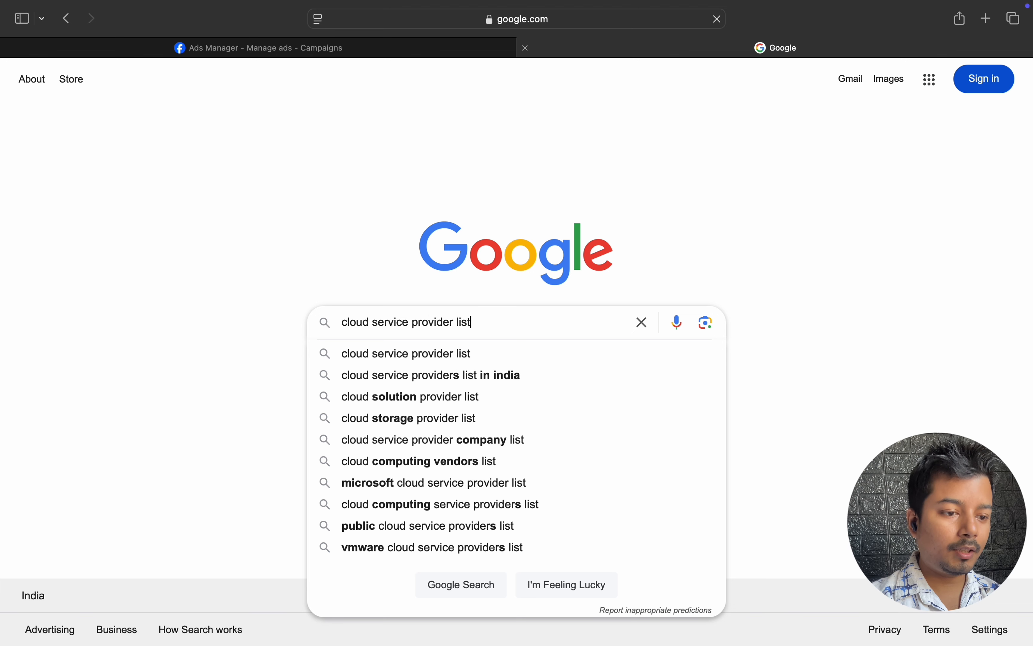
pyautogui.press('Return')
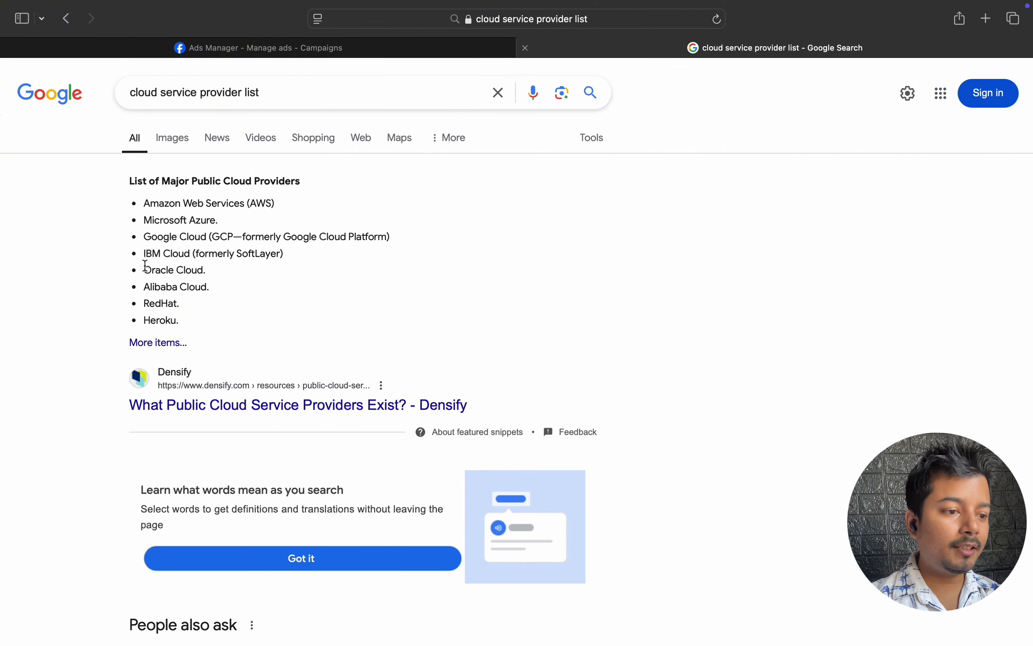
pyautogui.scroll(5, 143, 260)
pyautogui.scroll(1, 244, 238)
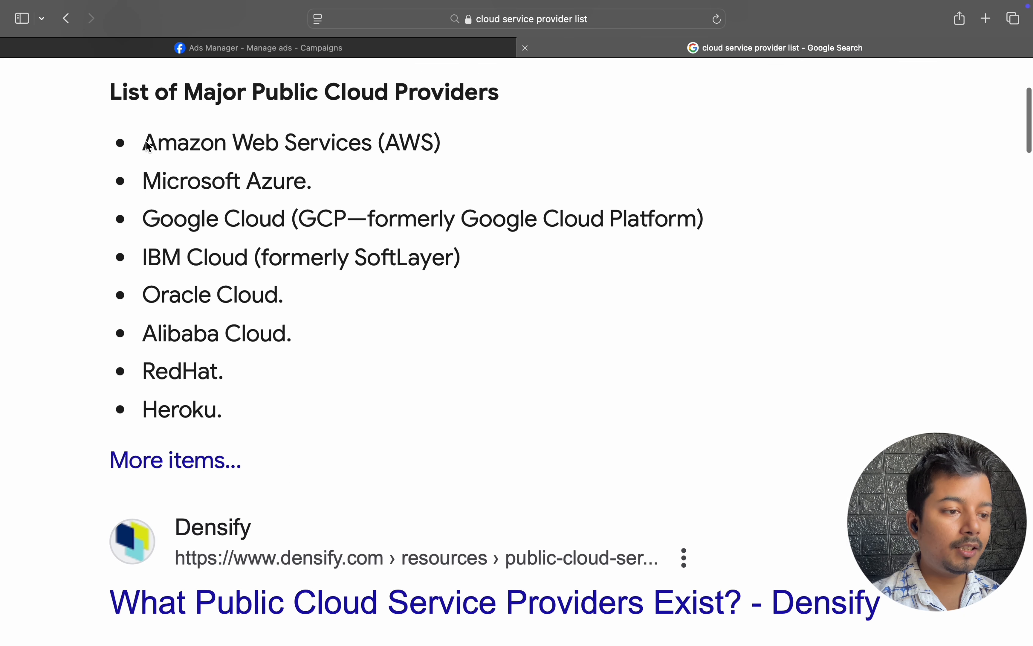
pyautogui.moveTo(143, 141); pyautogui.dragTo(446, 143)
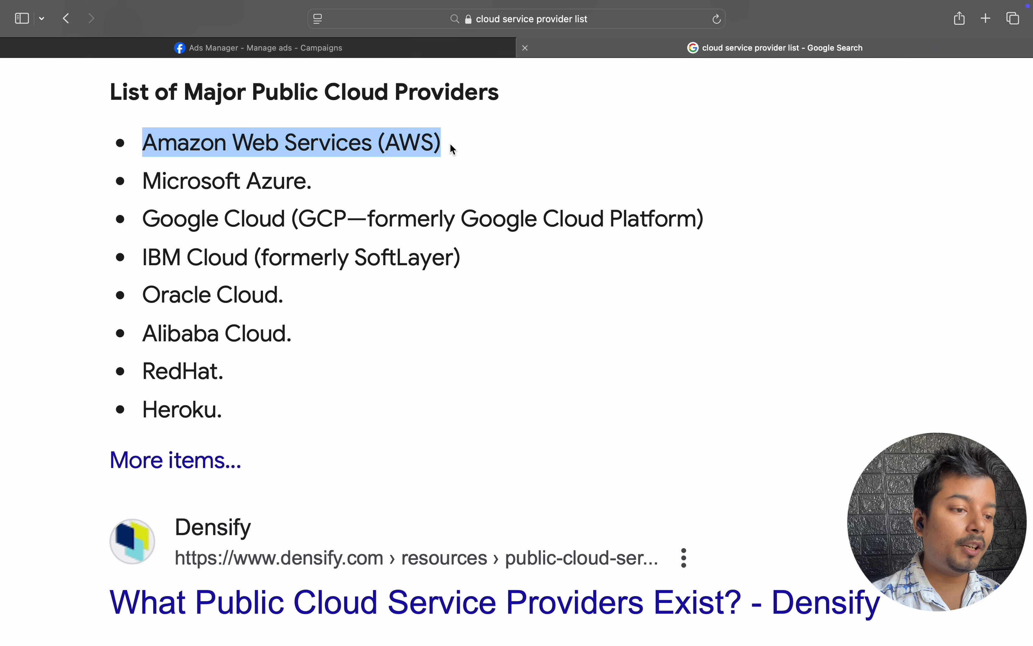
pyautogui.moveTo(143, 182); pyautogui.dragTo(365, 191)
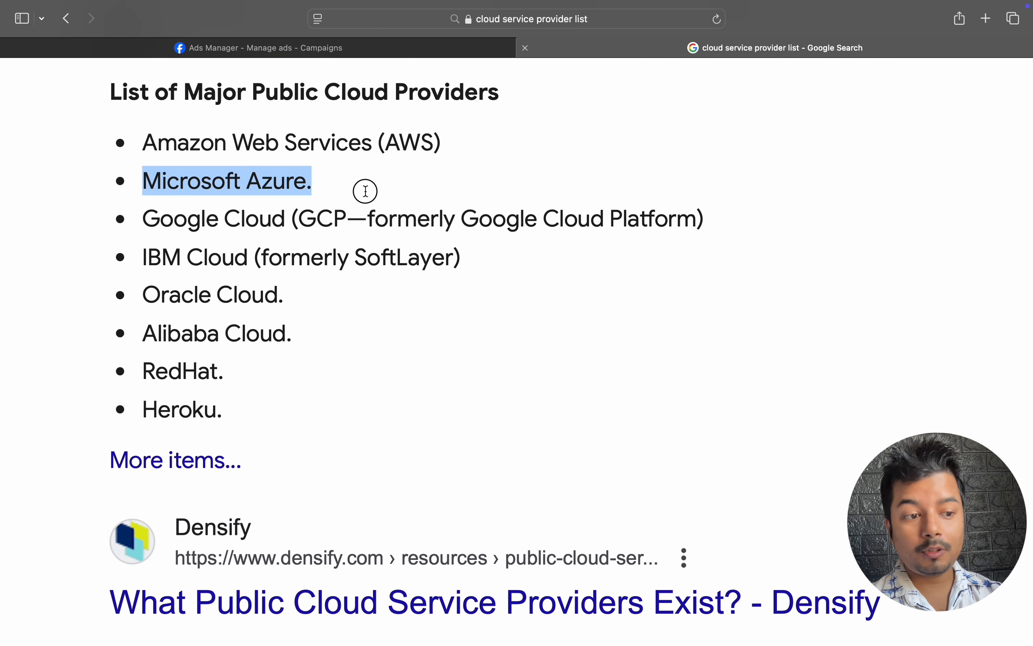
pyautogui.moveTo(143, 219); pyautogui.dragTo(389, 220)
pyautogui.click(155, 268)
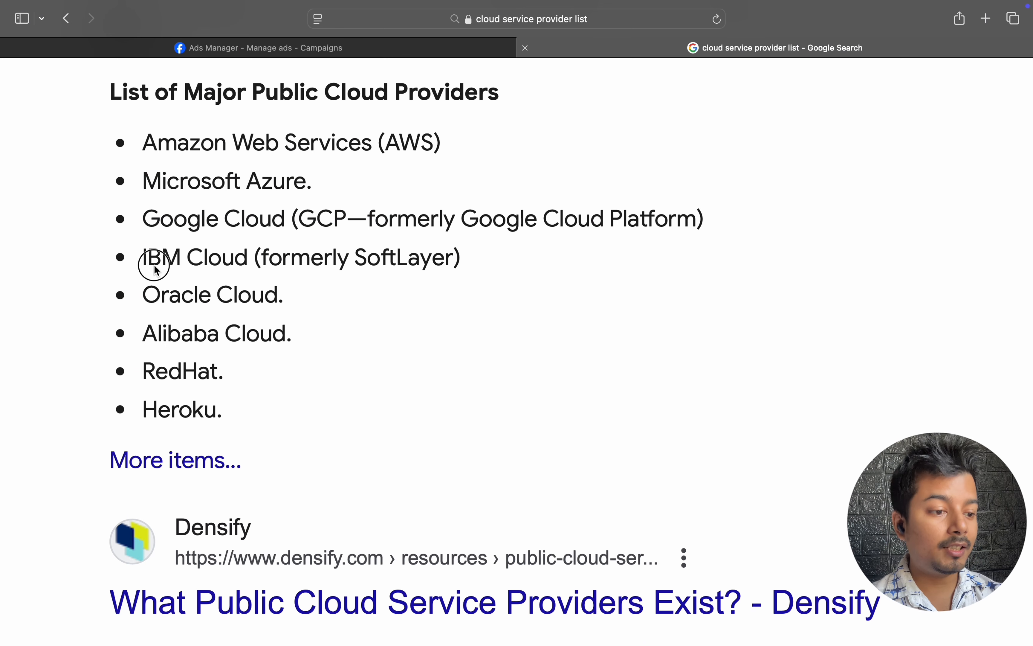
pyautogui.moveTo(155, 268); pyautogui.dragTo(370, 270)
pyautogui.moveTo(143, 301); pyautogui.dragTo(367, 299)
pyautogui.click(145, 342)
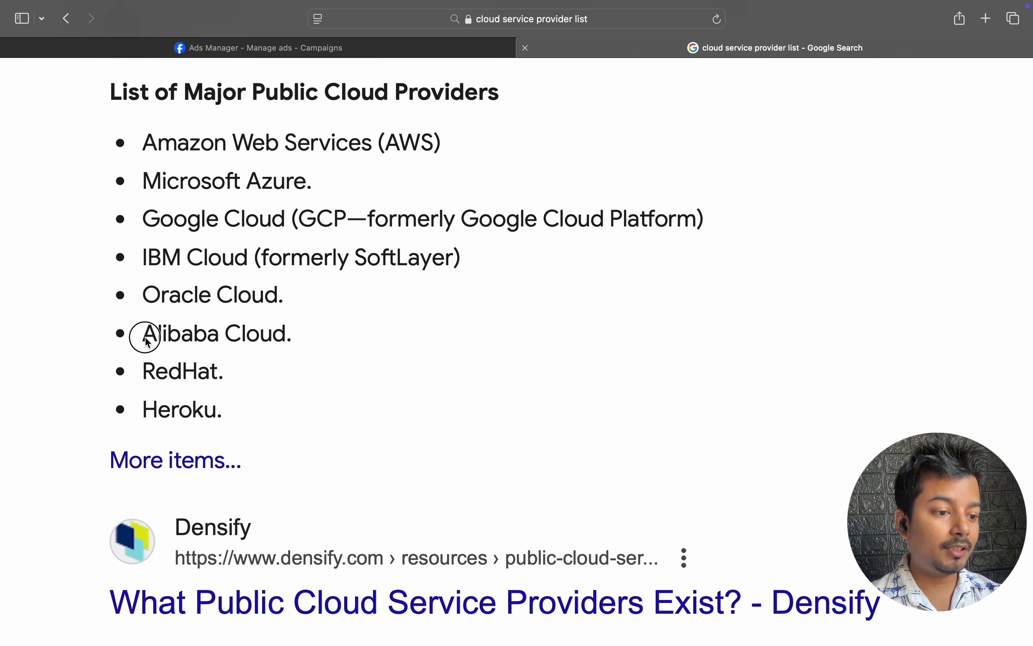
pyautogui.moveTo(145, 342); pyautogui.dragTo(372, 342)
pyautogui.moveTo(132, 382); pyautogui.dragTo(279, 390)
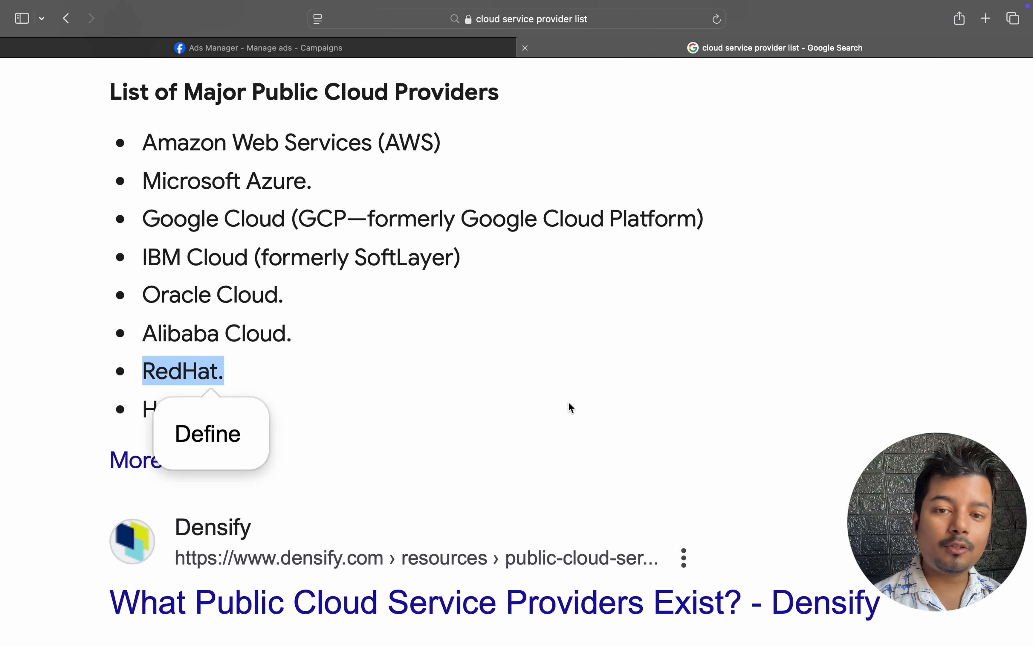
pyautogui.scroll(-5, 569, 402)
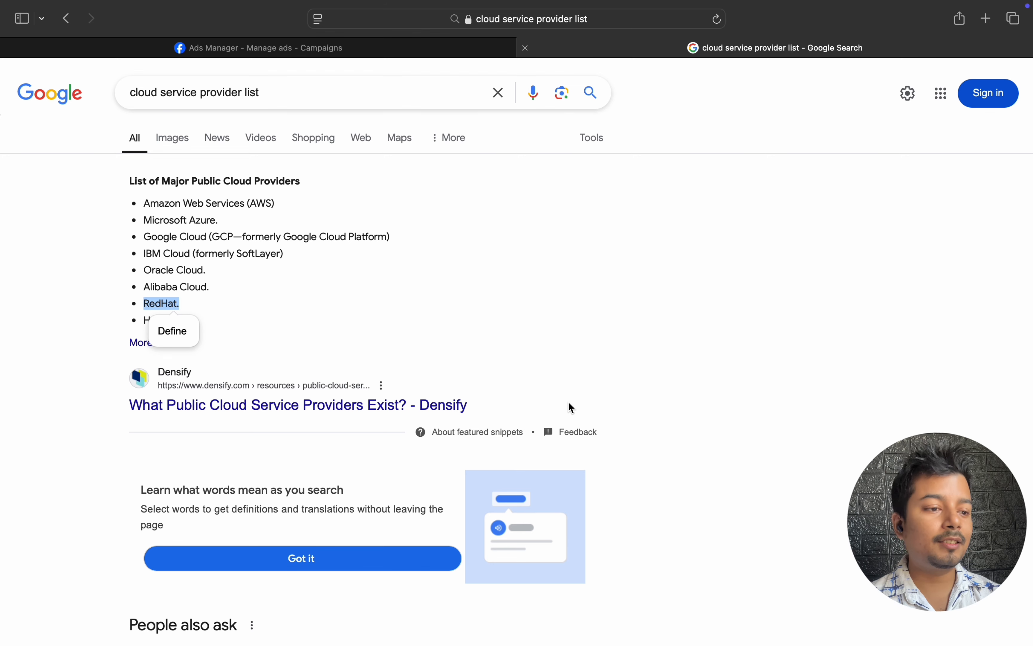
# Step: Search Google for 'digitalocean' and open the official DigitalOcean homepage from the results
pyautogui.tripleClick(331, 93)
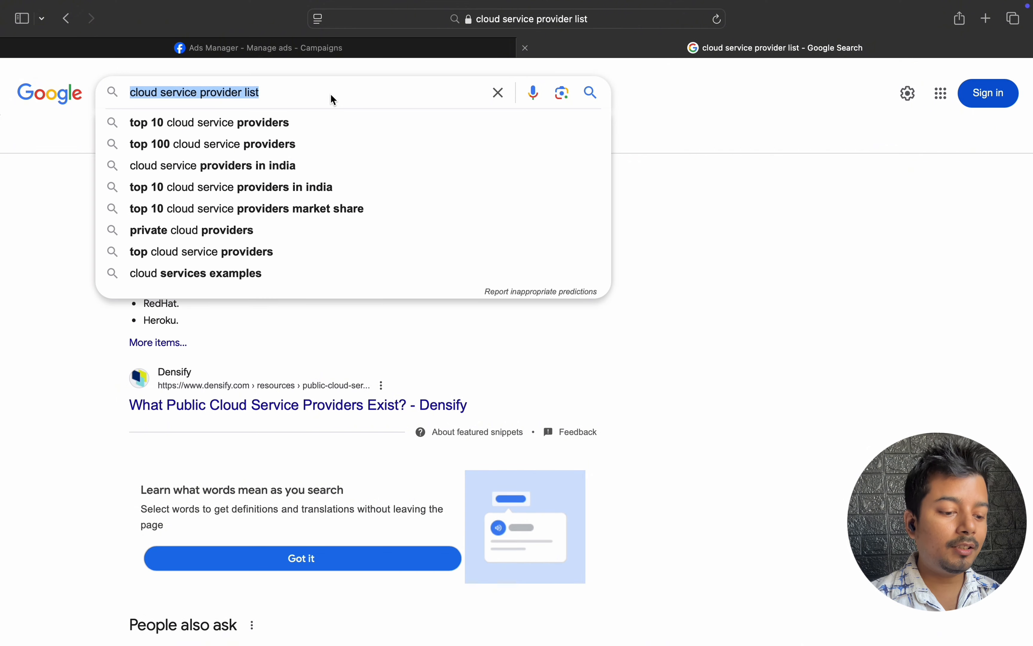
pyautogui.write('digital')
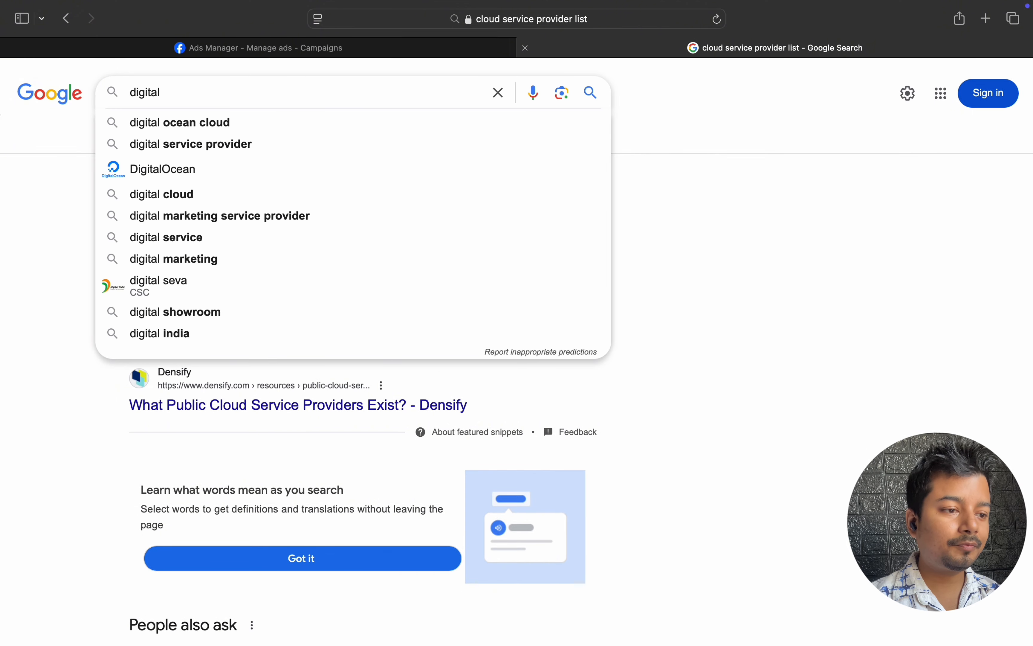
pyautogui.press('Down')
pyautogui.press('Down')
pyautogui.press('Down')
pyautogui.press('Return')
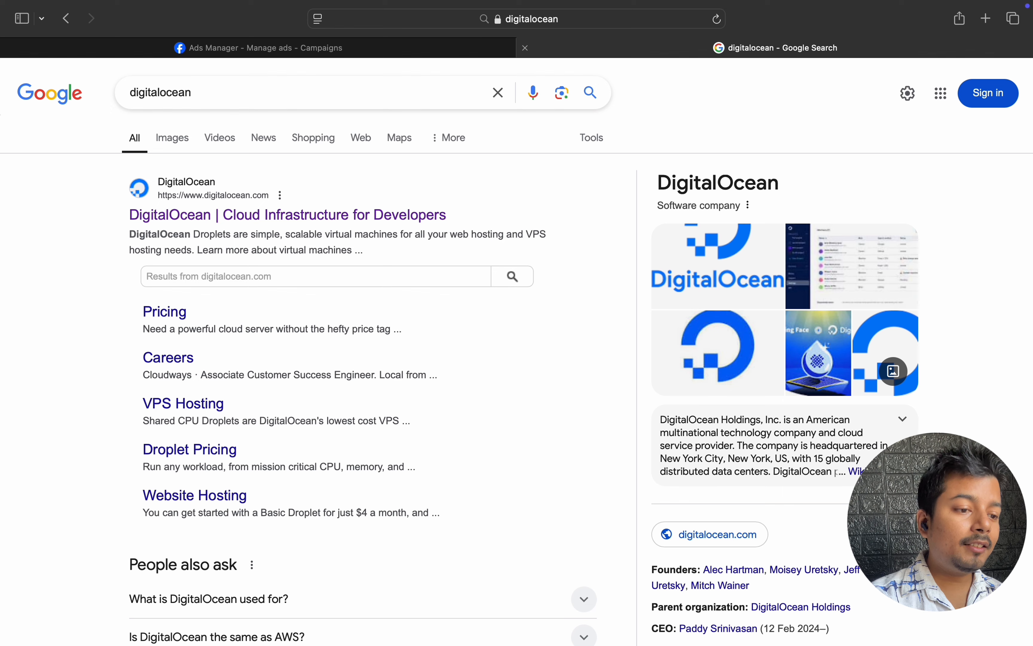
pyautogui.click(318, 216)
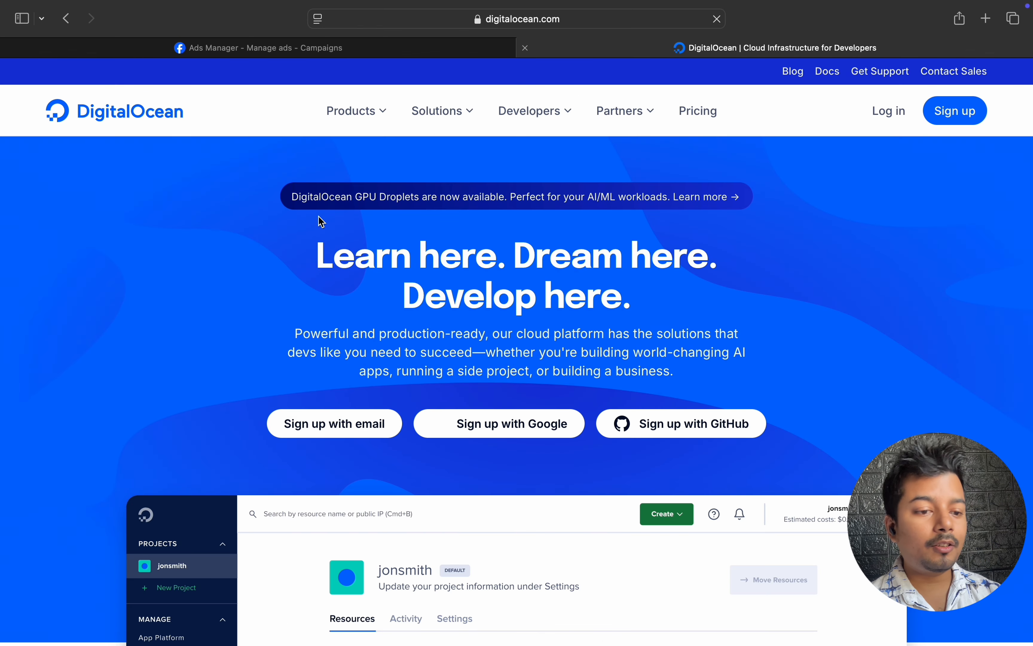
# Step: Log in to the DigitalOcean Control Panel using the browser's saved account password
pyautogui.click(897, 113)
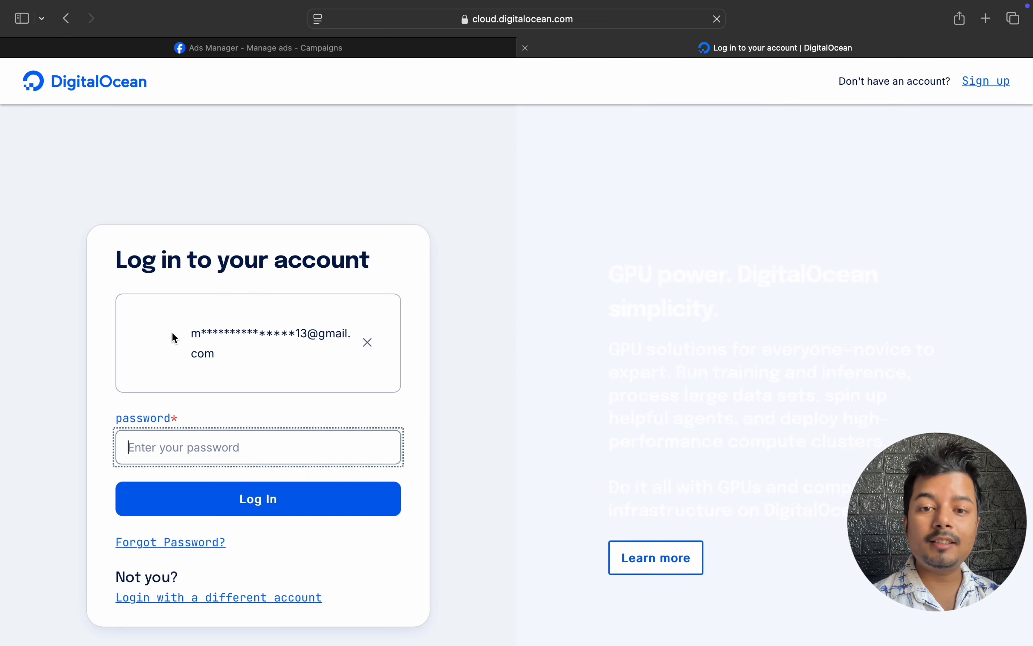
pyautogui.press('Return')
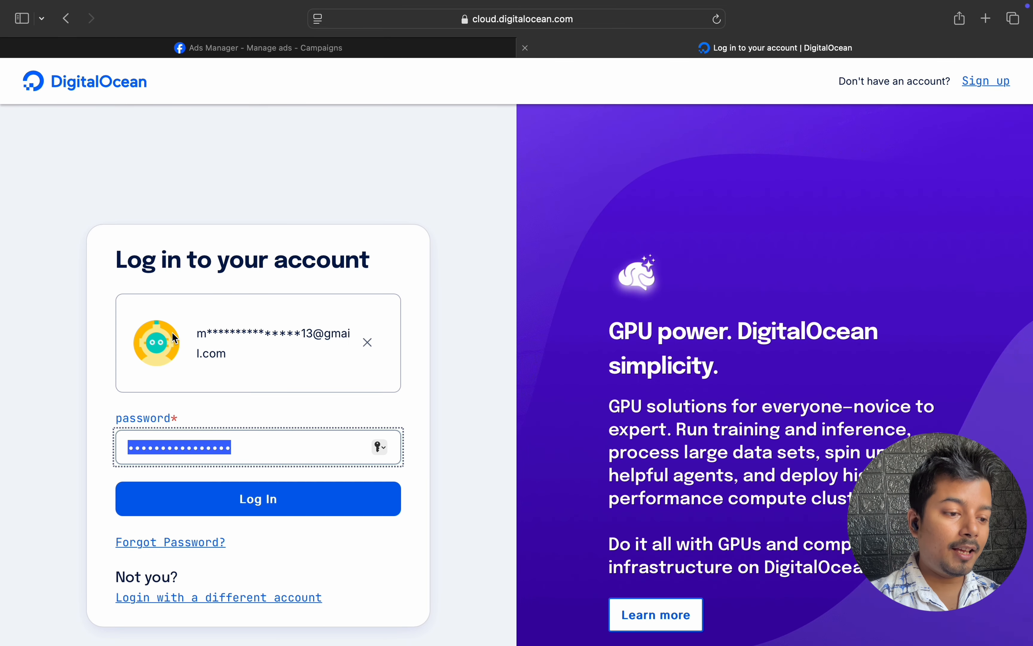
pyautogui.press('Return')
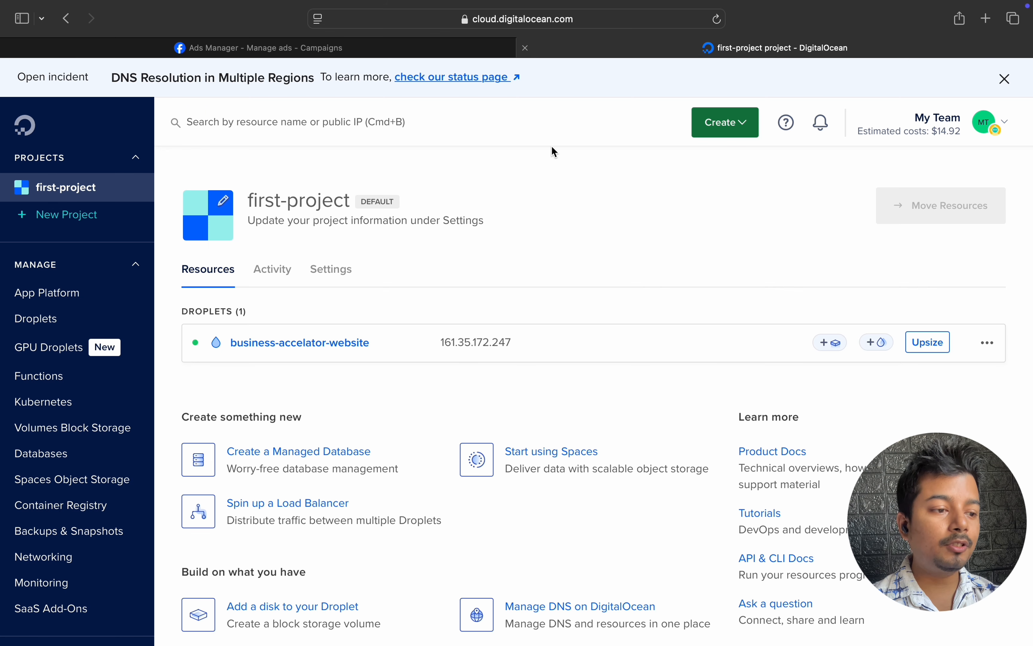
# Step: Choose Droplets from the green Create menu to start a new server
pyautogui.click(742, 130)
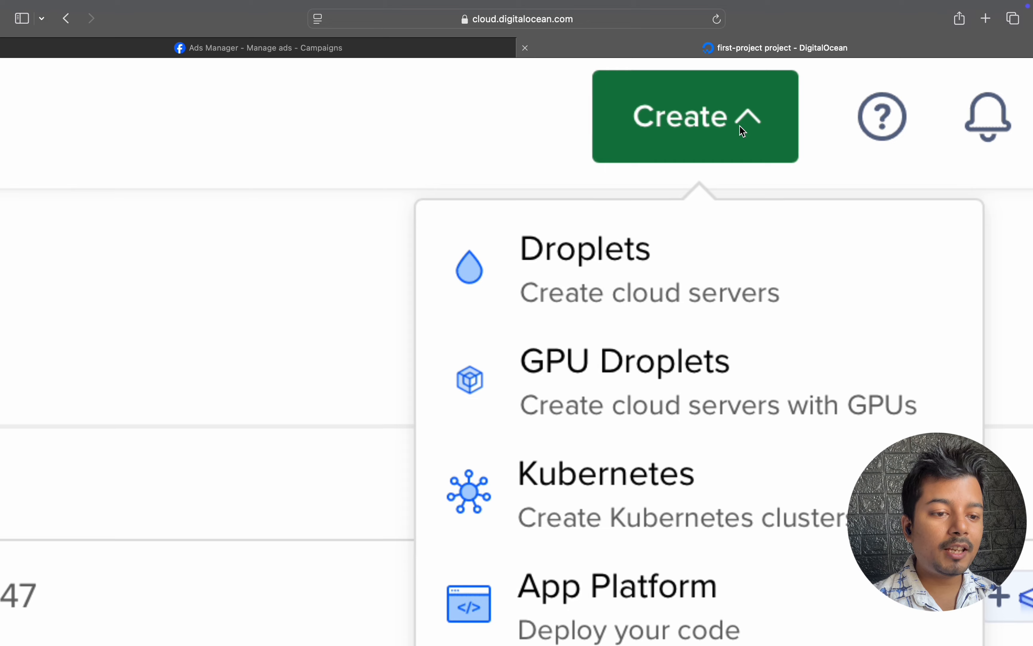
pyautogui.scroll(-3, 742, 130)
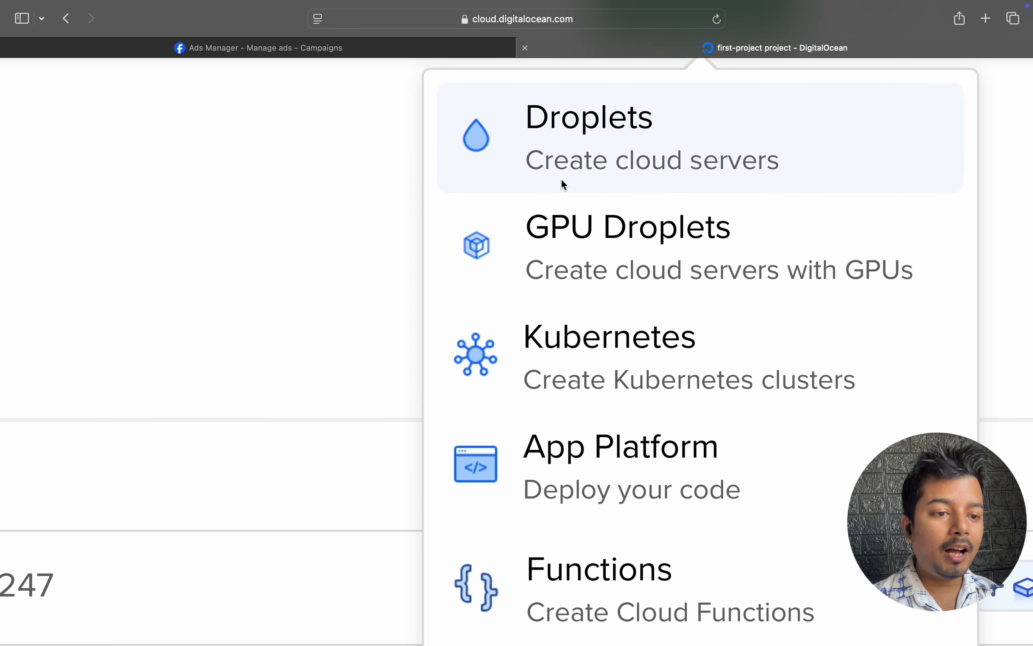
pyautogui.click(656, 143)
pyautogui.scroll(3, 744, 118)
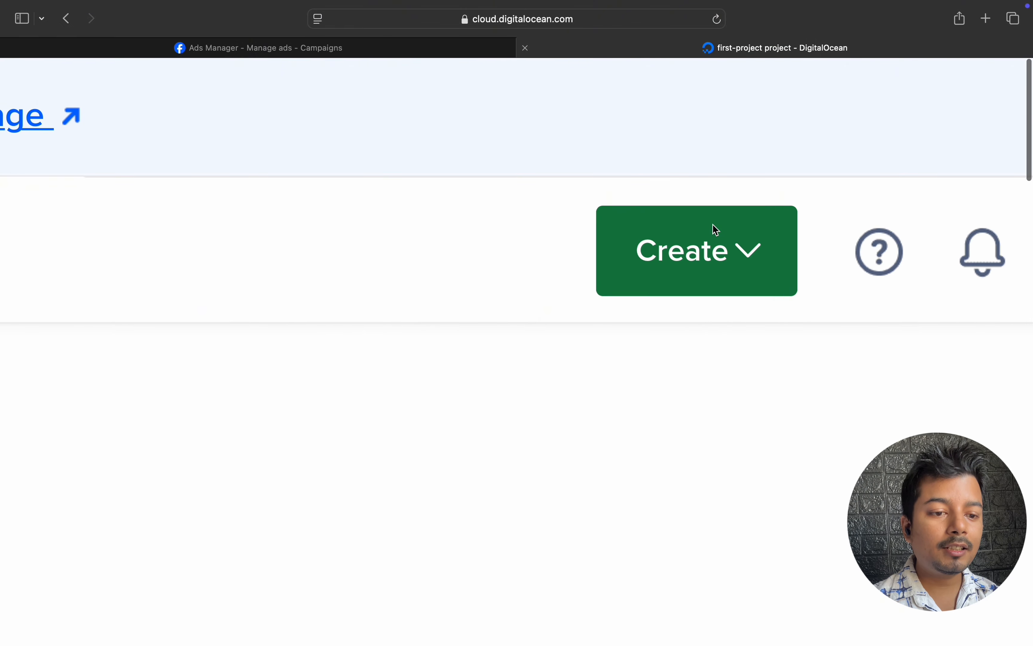
pyautogui.click(715, 233)
pyautogui.scroll(-5, 652, 348)
pyautogui.scroll(5, 648, 348)
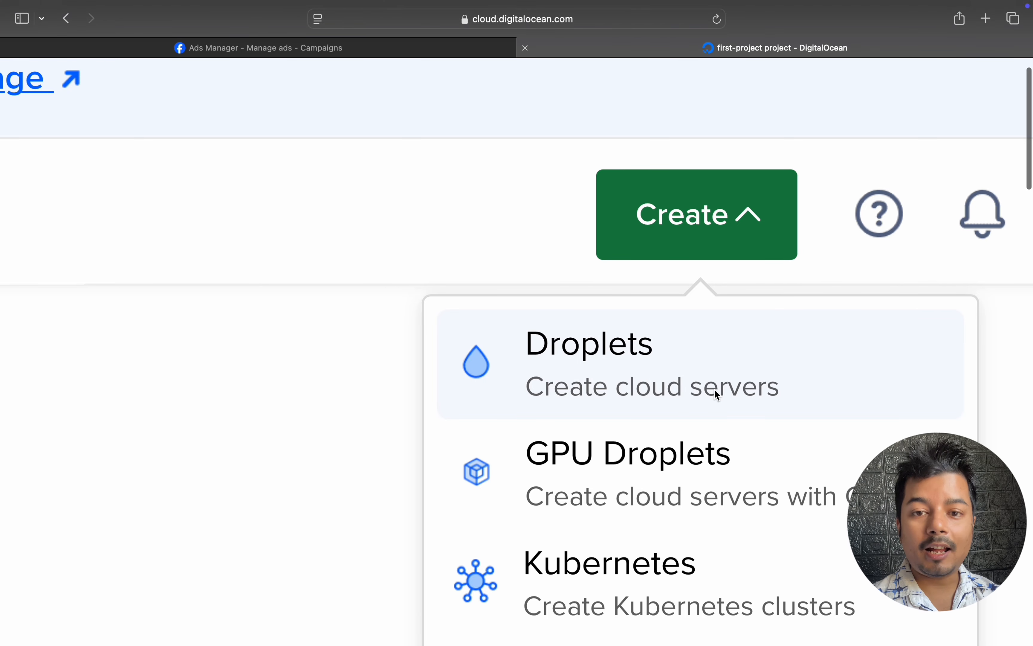
pyautogui.click(651, 375)
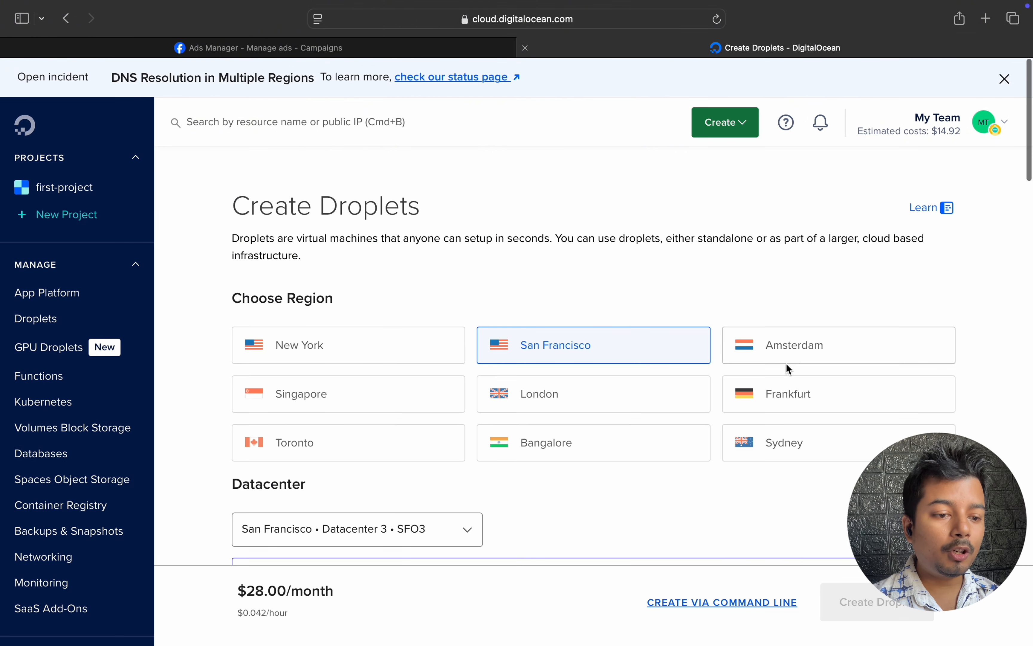
# Step: Set the Droplet region to Bangalore (BLR1) after briefly trying New York
pyautogui.tripleClick(382, 301)
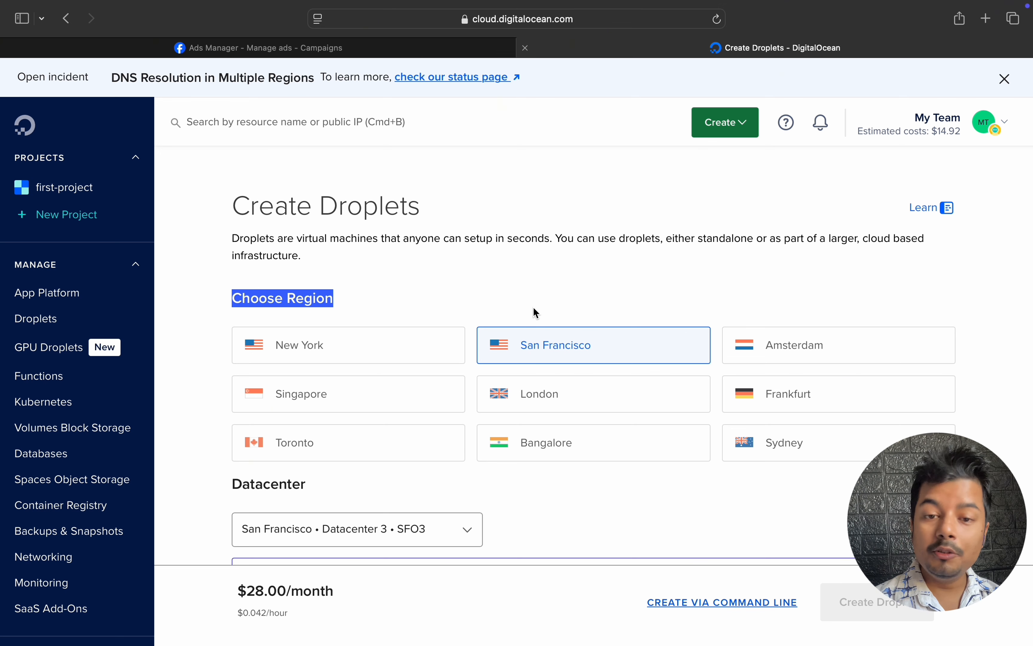
pyautogui.click(354, 349)
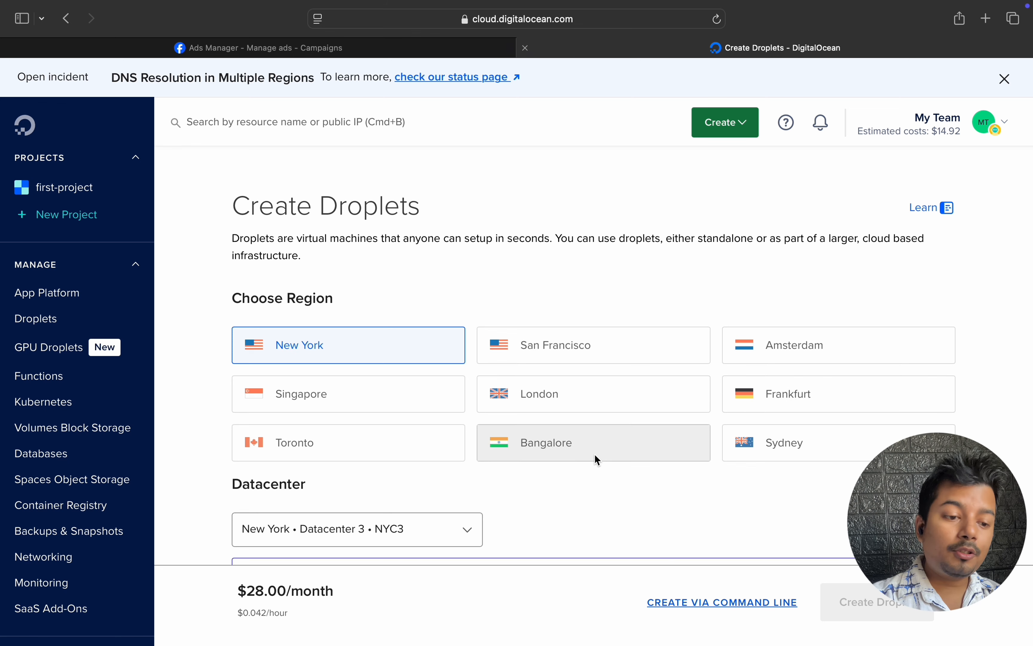
pyautogui.click(570, 452)
pyautogui.scroll(-8, 570, 452)
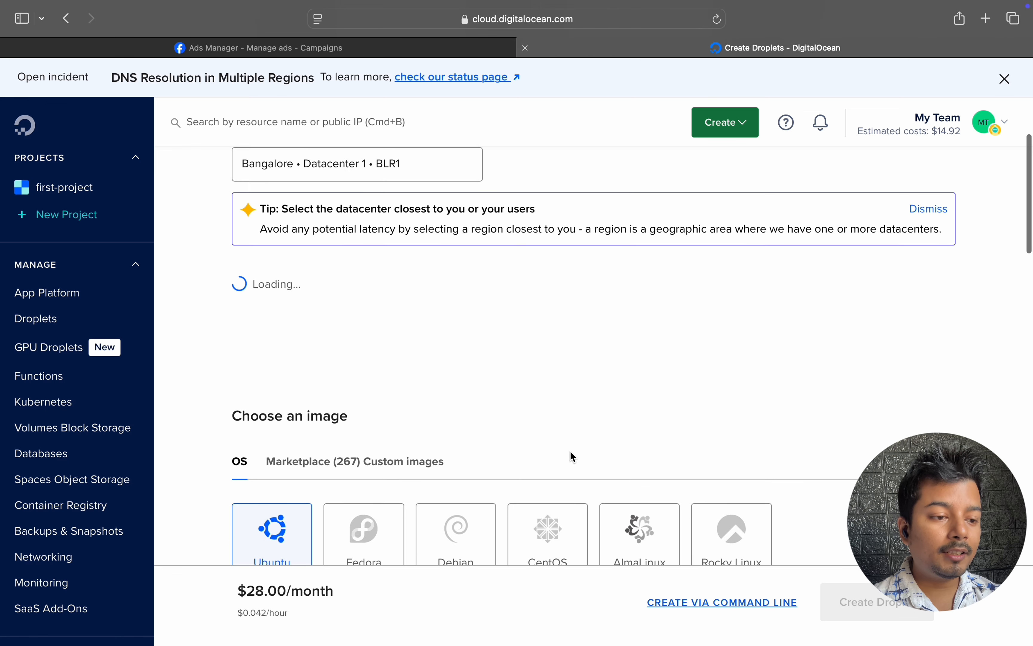
pyautogui.scroll(3, 551, 436)
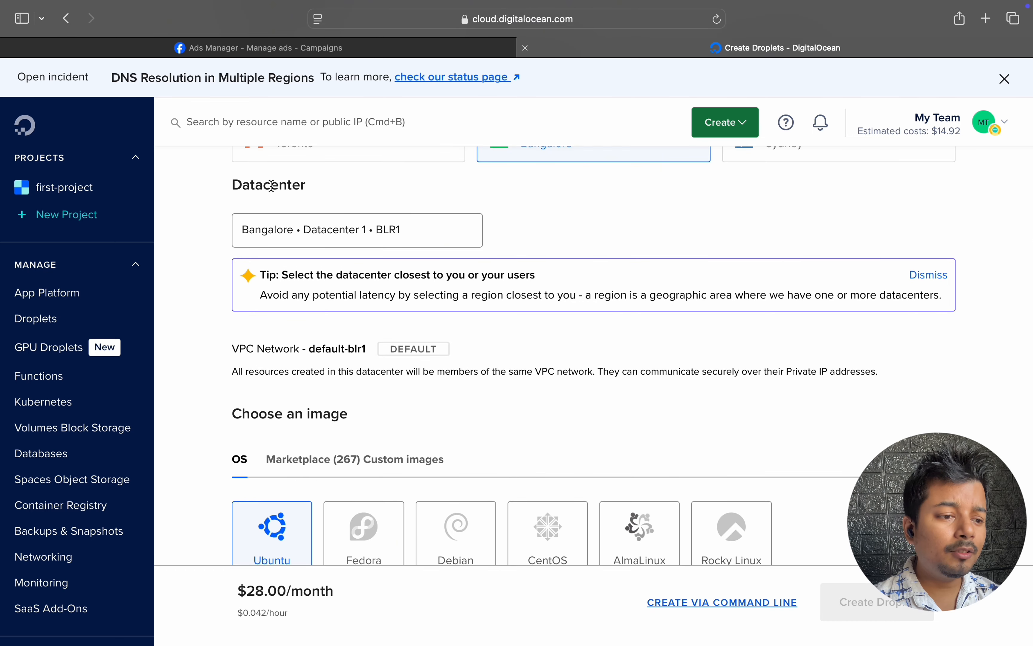
pyautogui.scroll(5, 271, 186)
pyautogui.moveTo(161, 179); pyautogui.dragTo(454, 183)
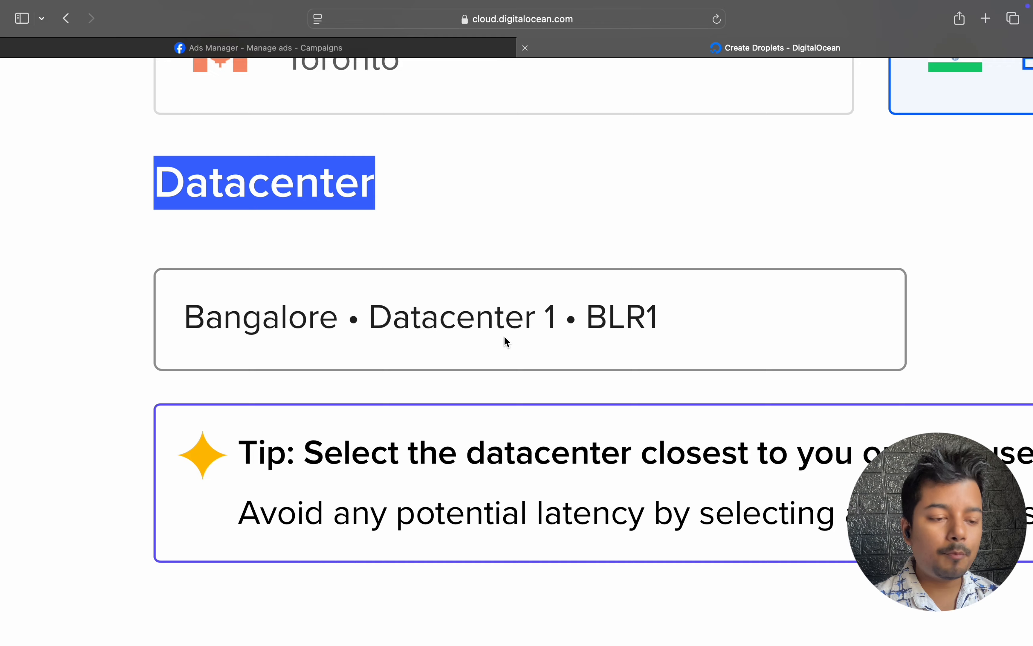
pyautogui.scroll(-5, 504, 336)
pyautogui.scroll(-7, 447, 419)
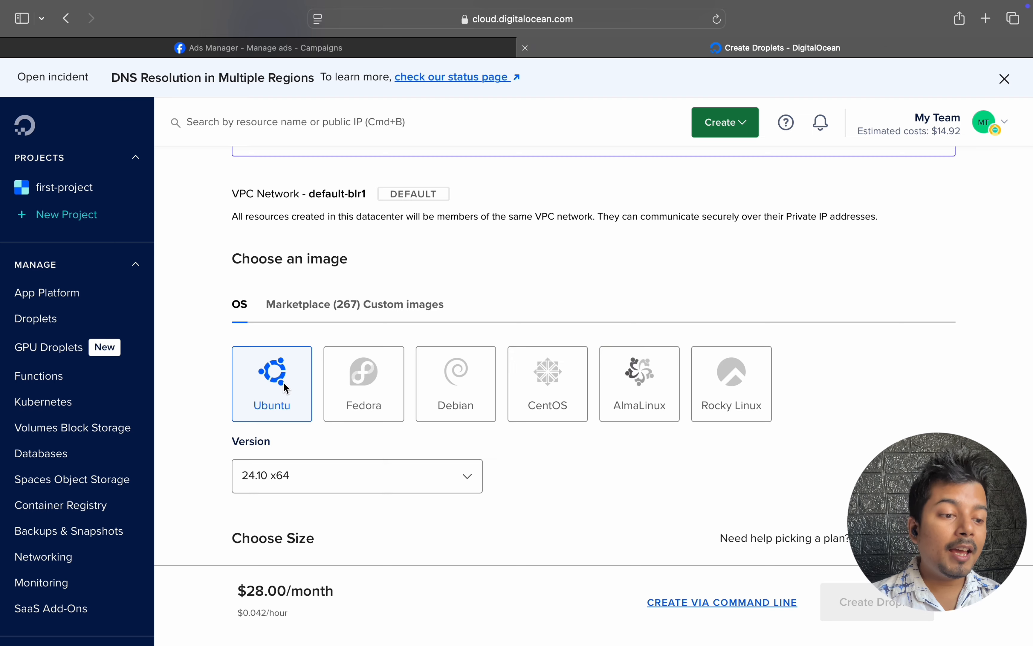
pyautogui.scroll(5, 284, 382)
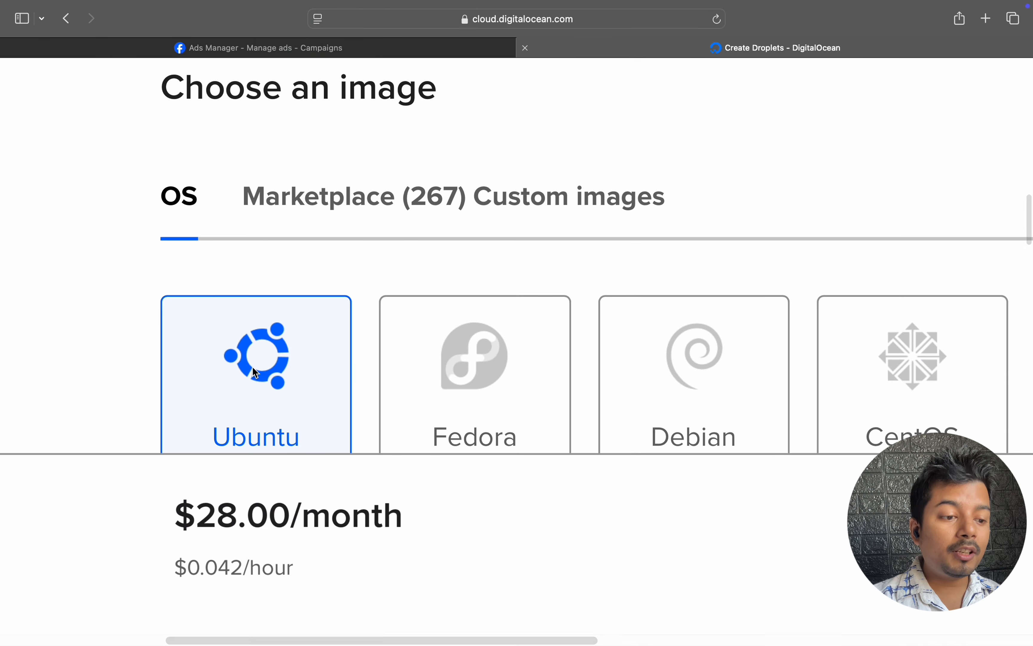
pyautogui.scroll(-5, 266, 357)
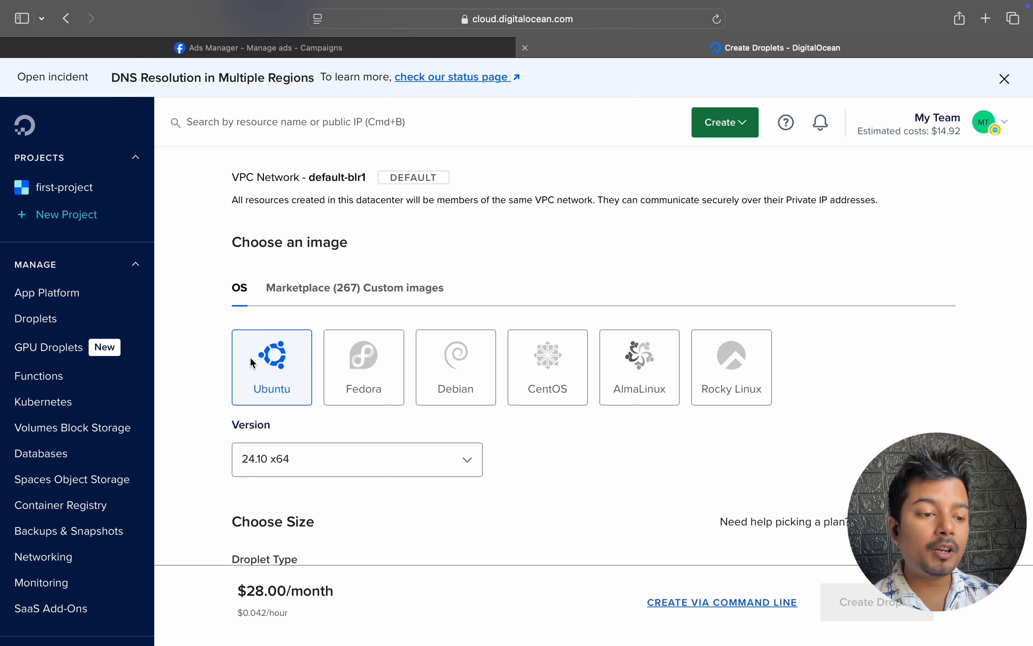
pyautogui.click(331, 285)
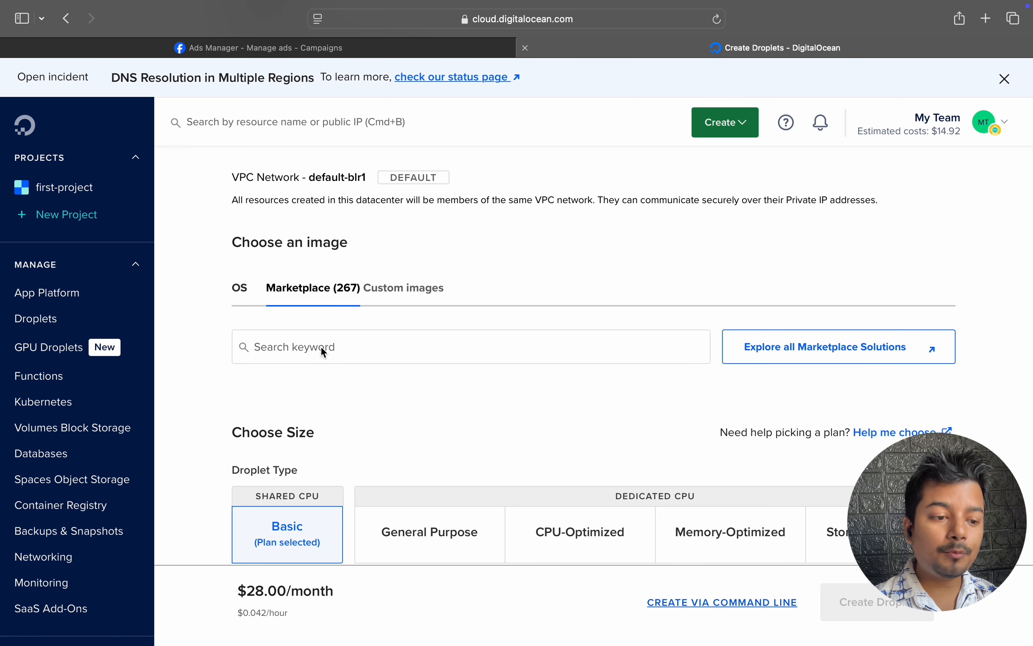
pyautogui.click(408, 291)
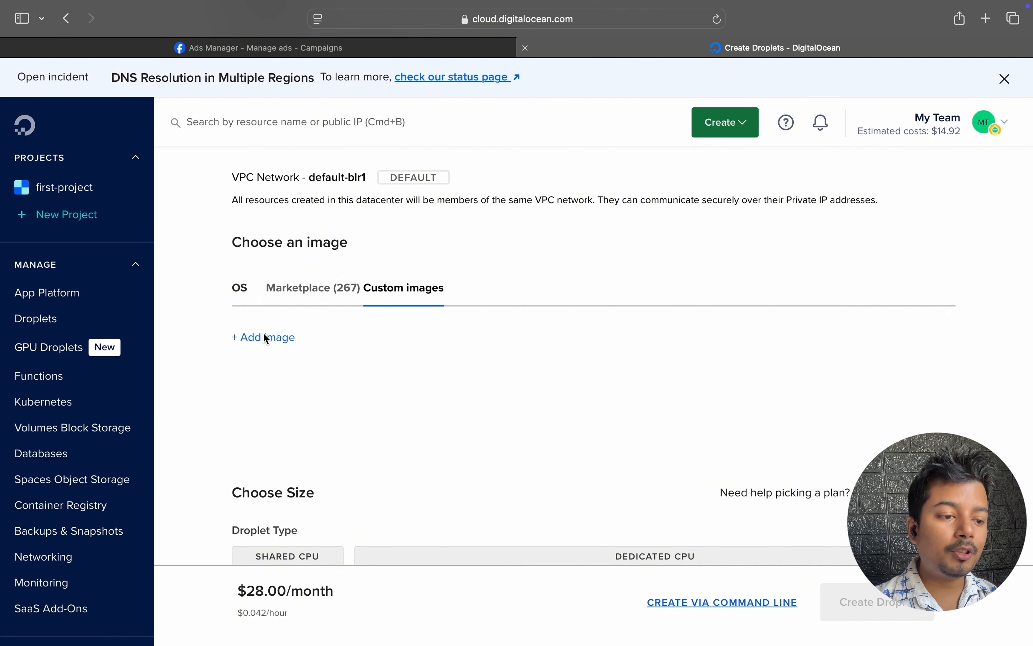
pyautogui.click(237, 289)
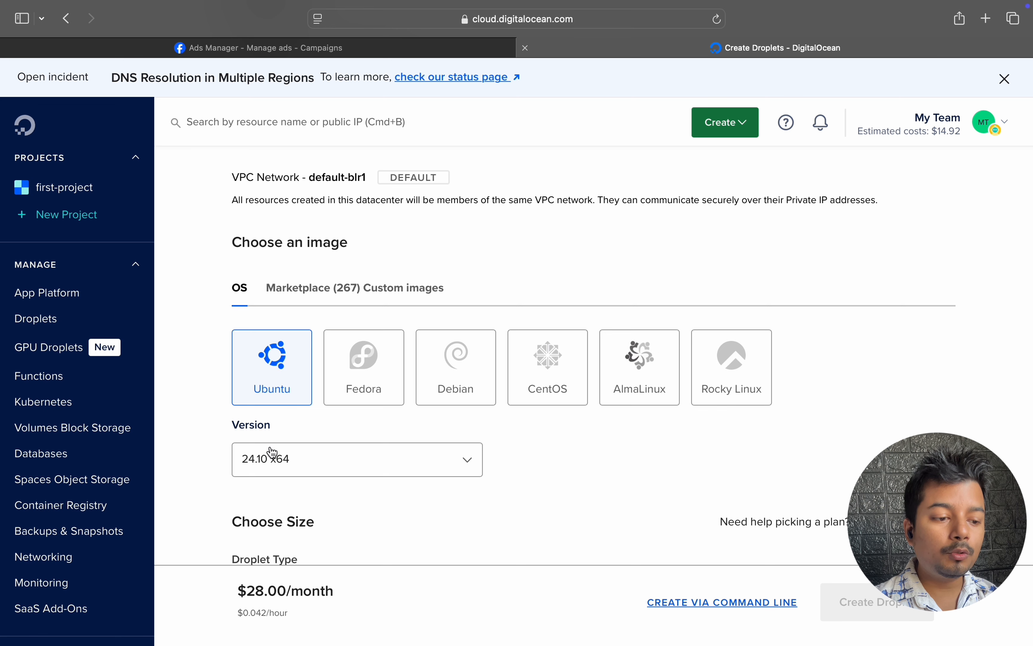
# Step: Change the Ubuntu image version from 24.10 x64 to 22.04 (LTS) x64
pyautogui.scroll(-3, 272, 453)
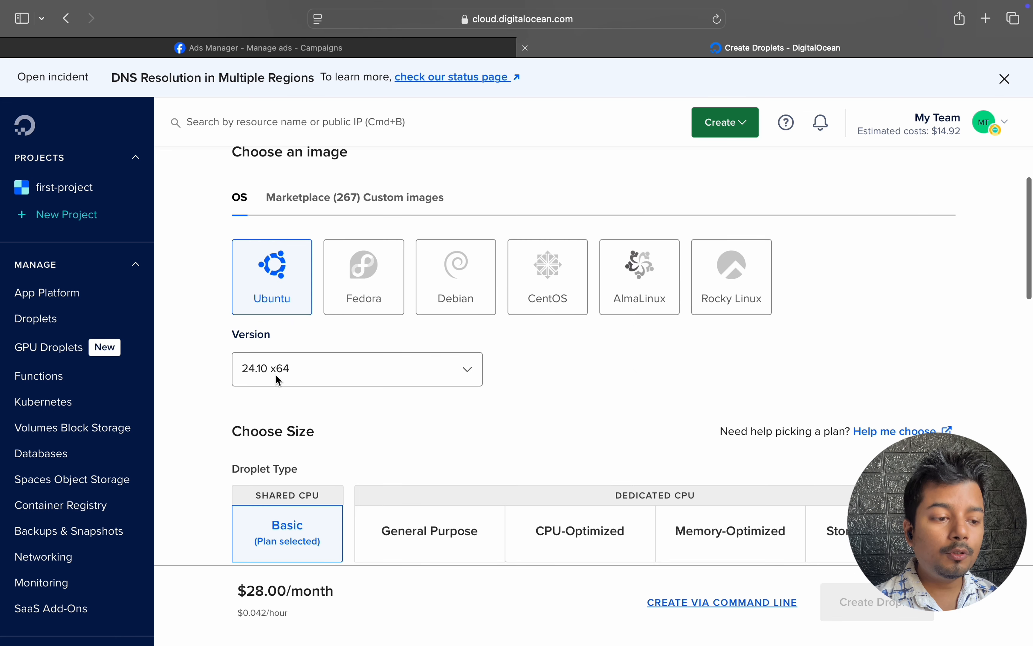
pyautogui.click(352, 370)
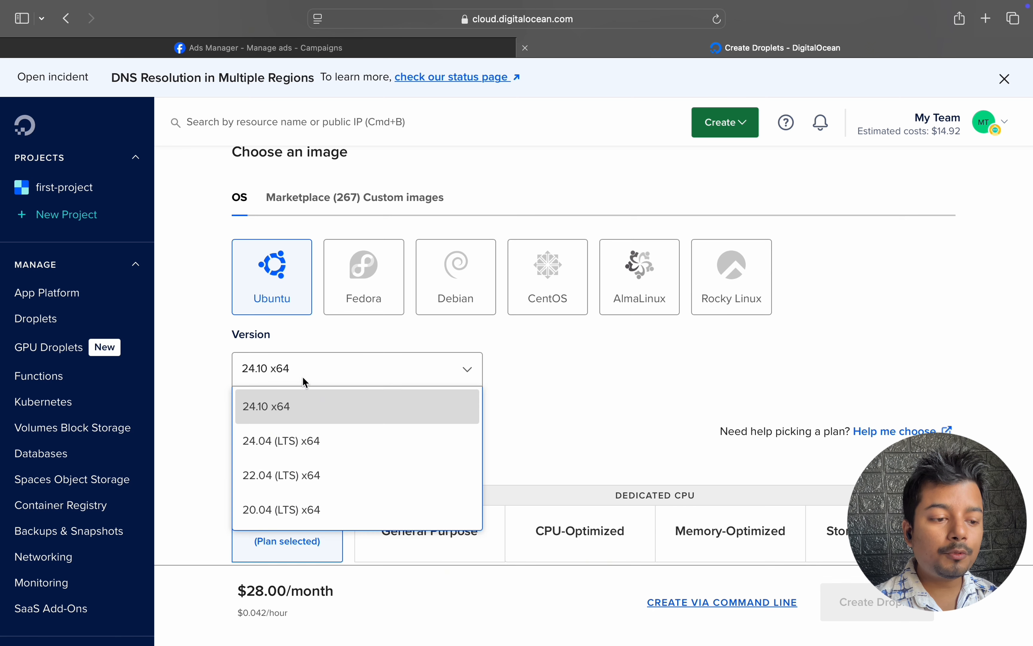
pyautogui.scroll(-1, 306, 492)
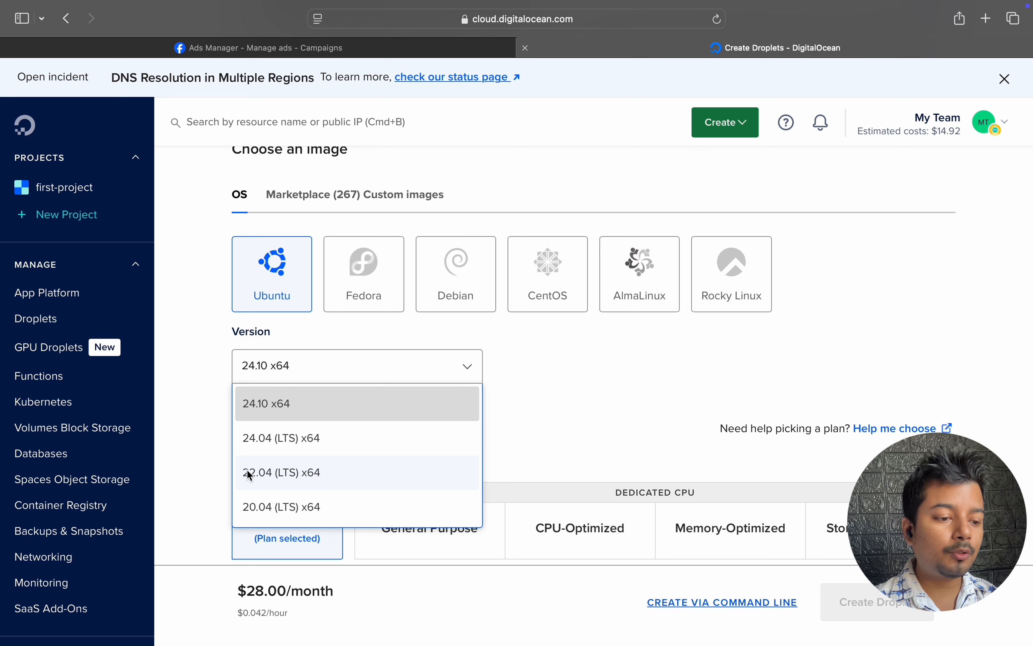
pyautogui.click(282, 475)
pyautogui.scroll(-6, 457, 464)
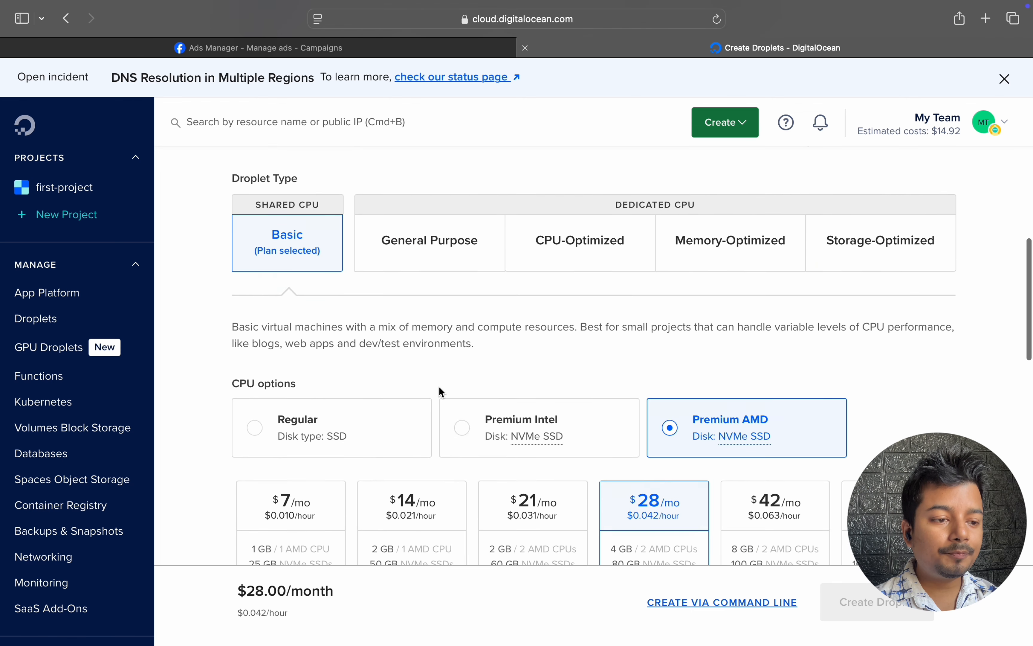
pyautogui.scroll(5, 439, 387)
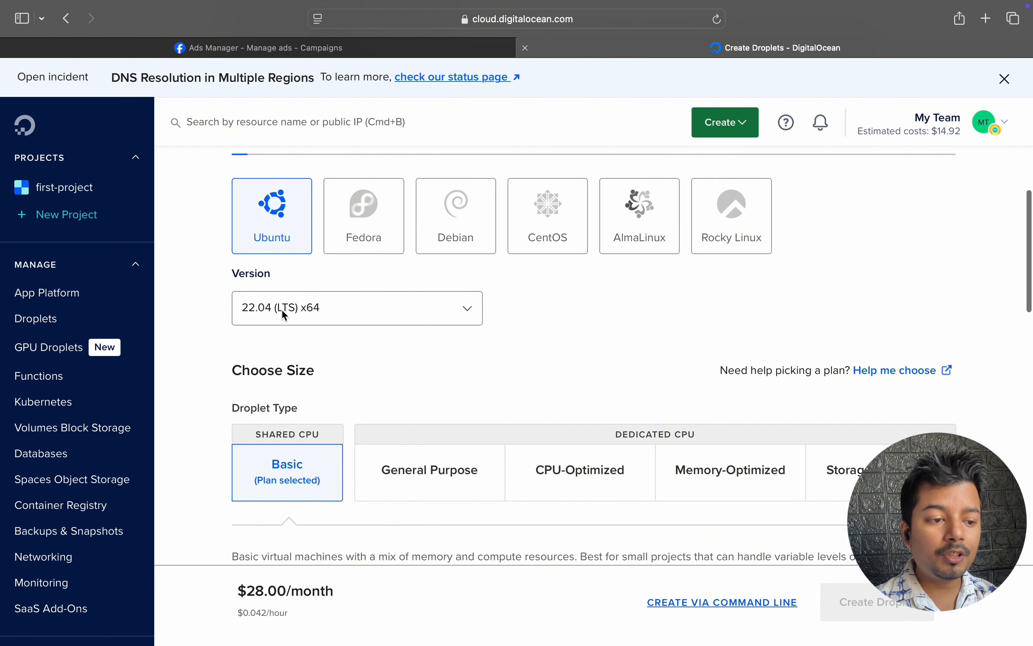
pyautogui.scroll(-3, 300, 321)
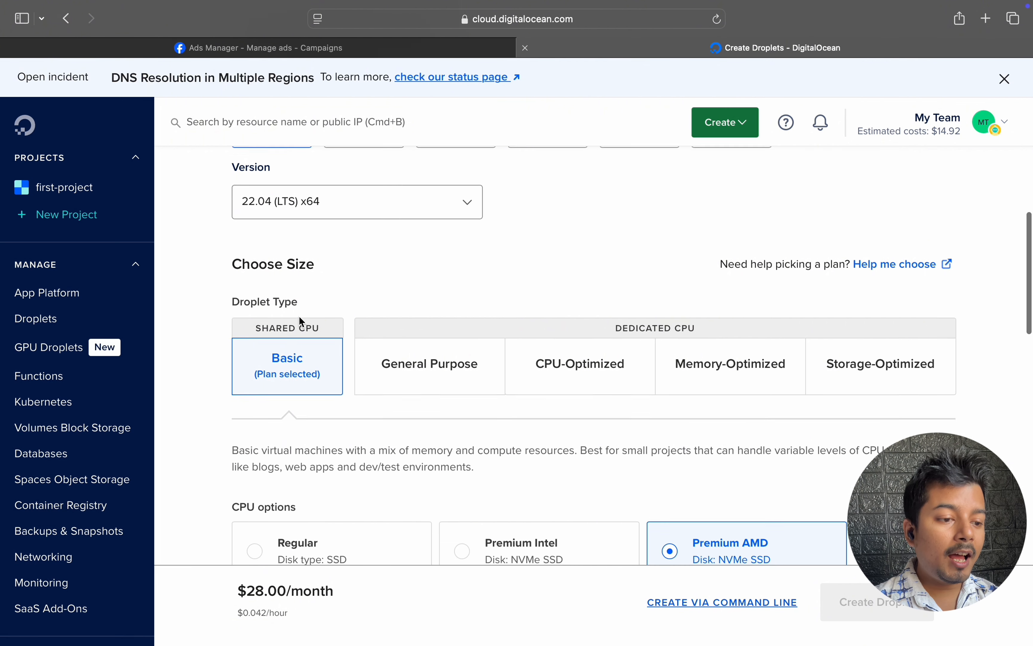
pyautogui.moveTo(234, 257); pyautogui.dragTo(287, 260)
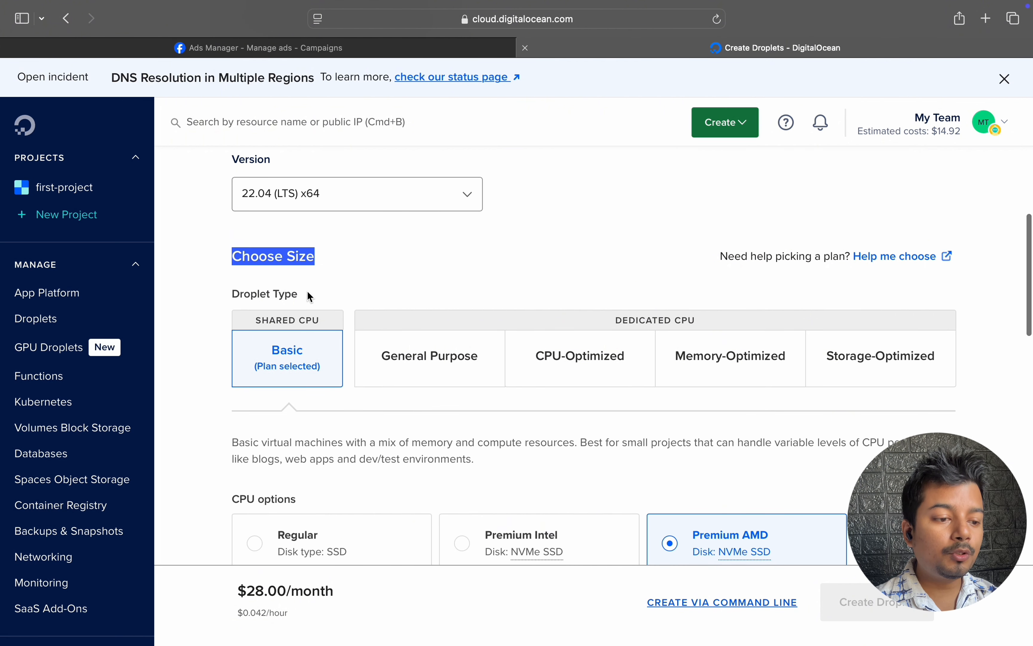
pyautogui.moveTo(240, 317); pyautogui.dragTo(324, 320)
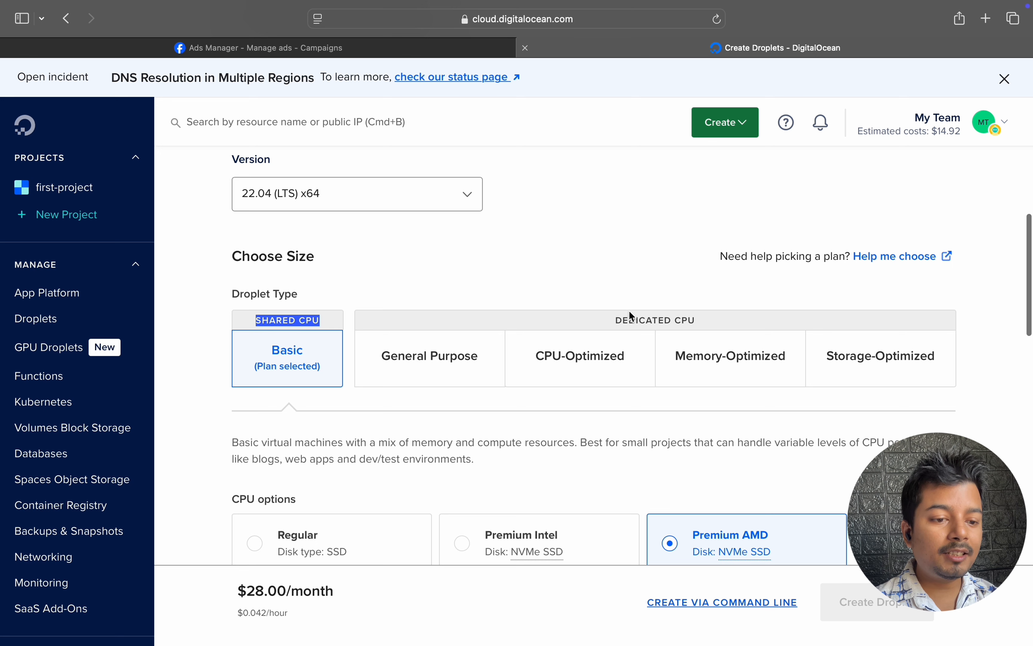
pyautogui.click(615, 320)
pyautogui.moveTo(617, 323); pyautogui.dragTo(774, 321)
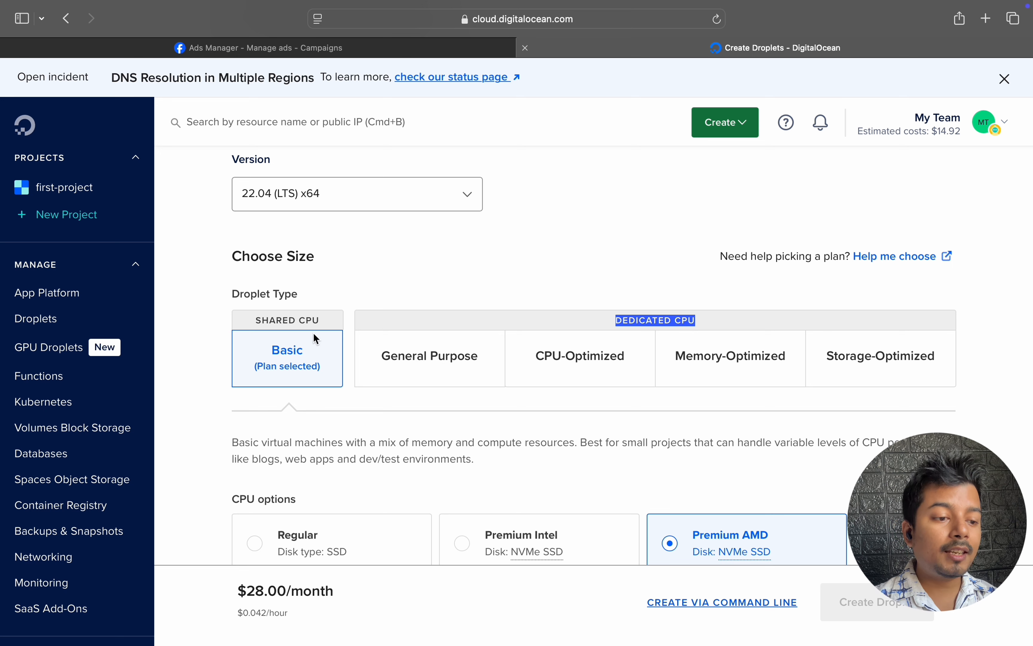
pyautogui.moveTo(252, 319); pyautogui.dragTo(333, 321)
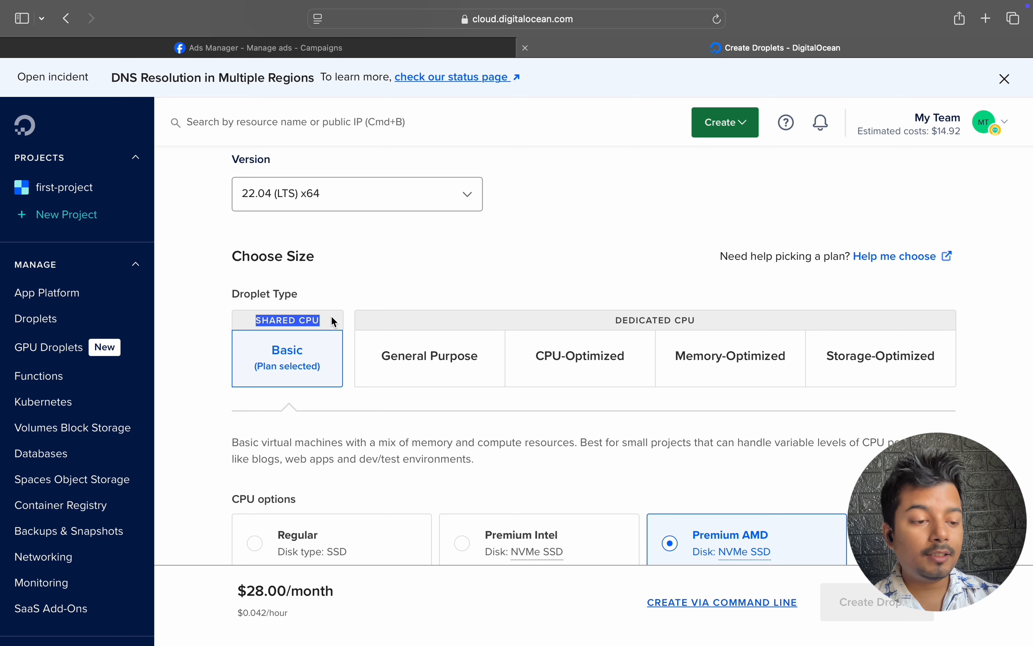
pyautogui.scroll(-3, 309, 348)
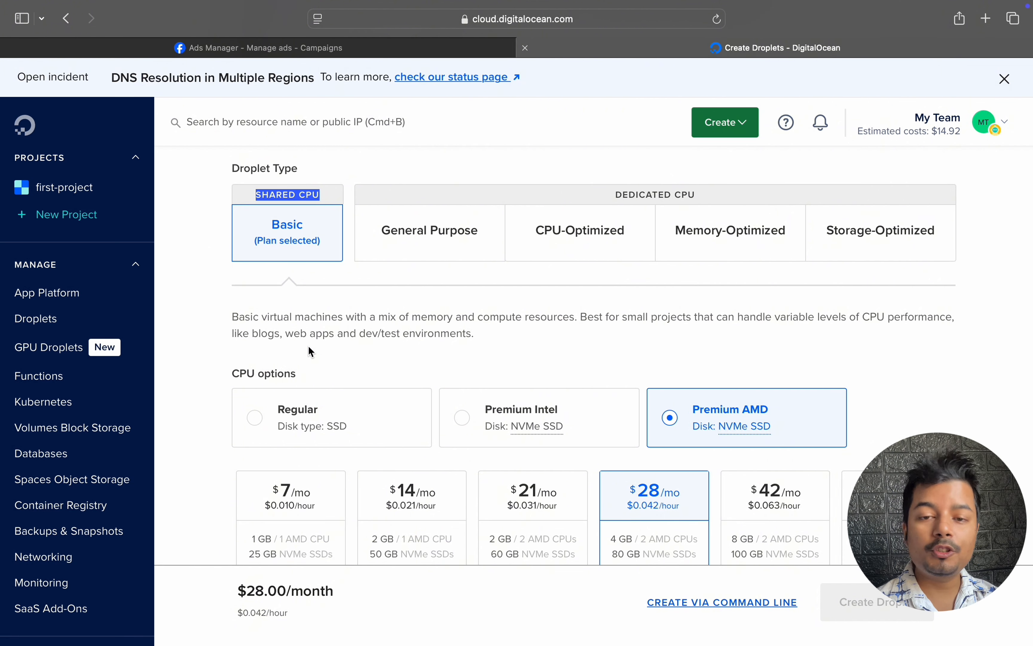
pyautogui.click(663, 196)
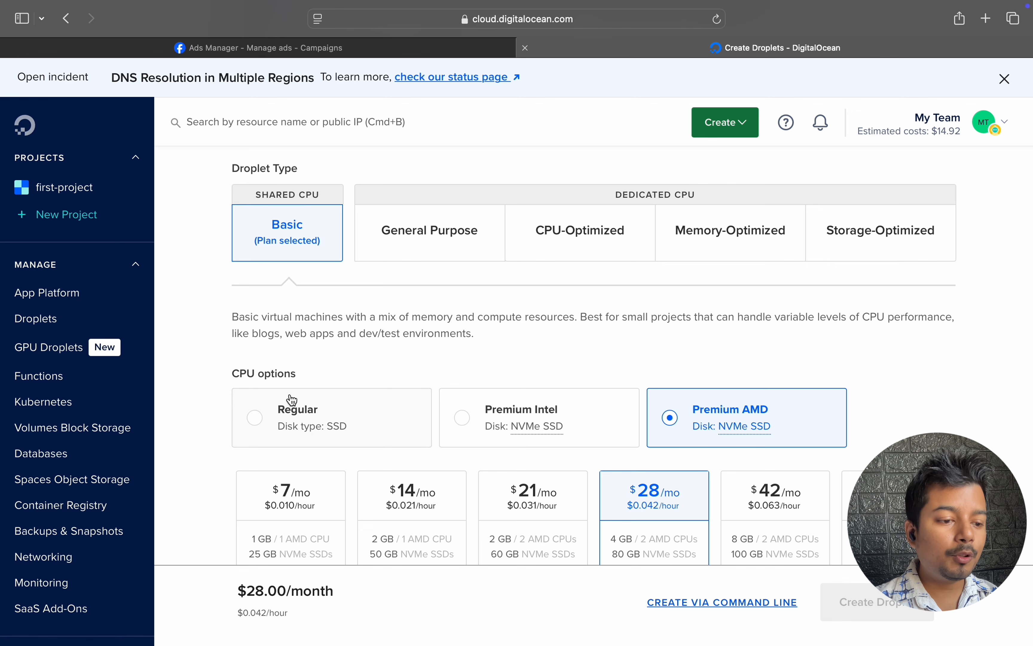
# Step: Scroll through the Droplet CPU options and size plans to compare them
pyautogui.scroll(-5, 299, 363)
pyautogui.scroll(5, 312, 304)
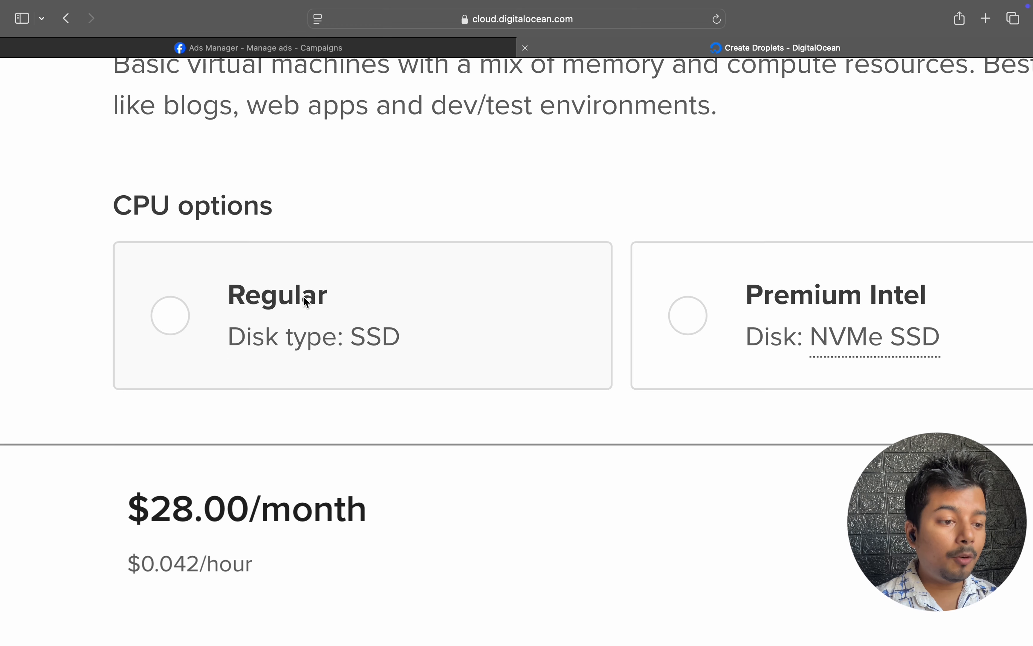
pyautogui.scroll(-5, 304, 296)
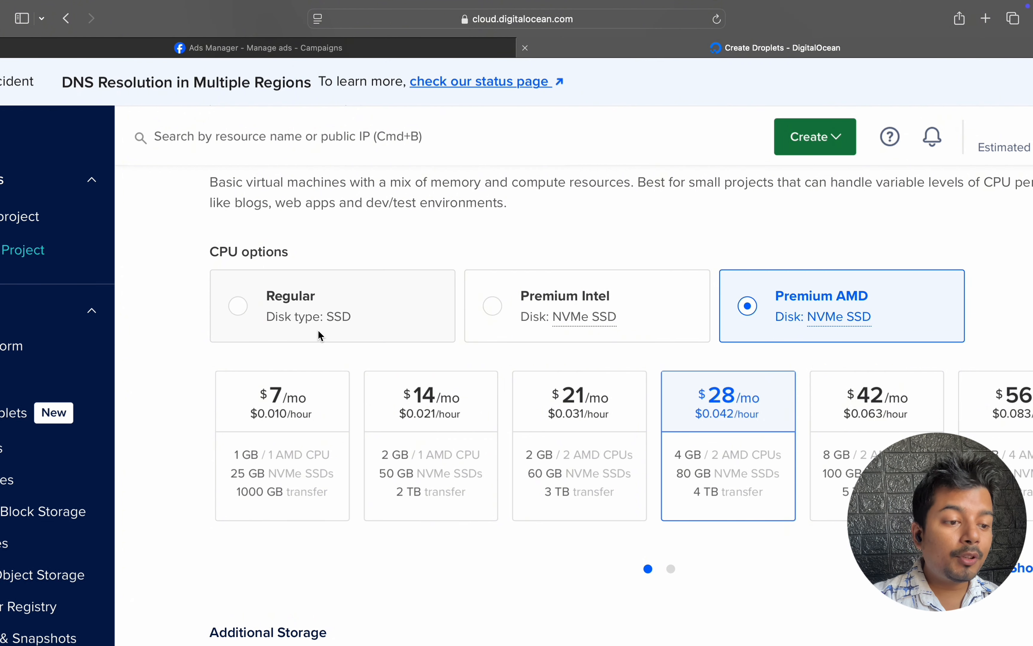
pyautogui.scroll(5, 293, 328)
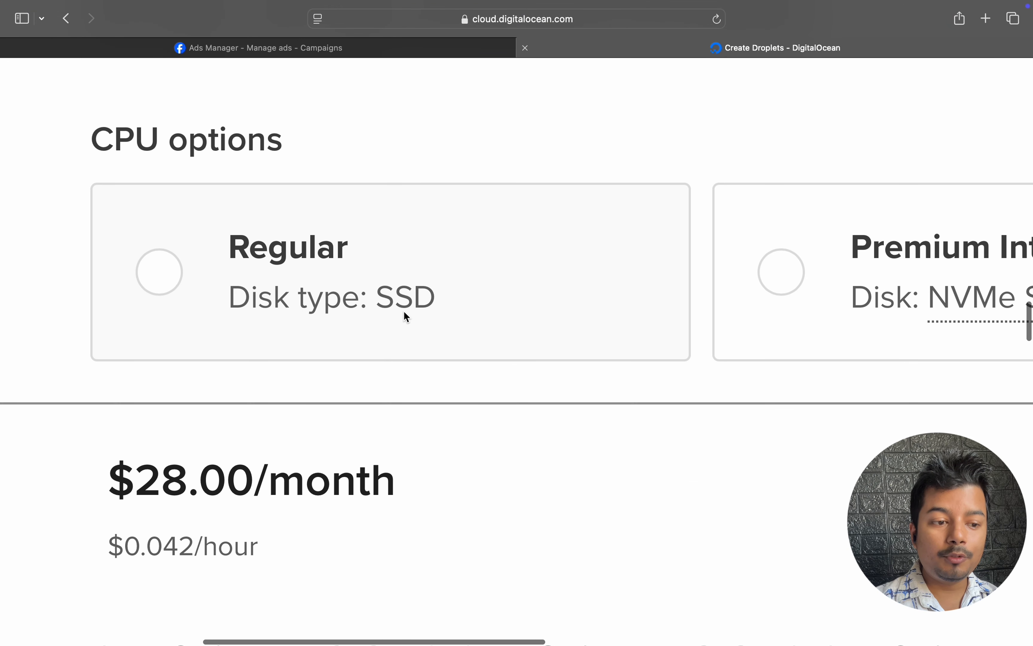
pyautogui.hscroll(5, 405, 316)
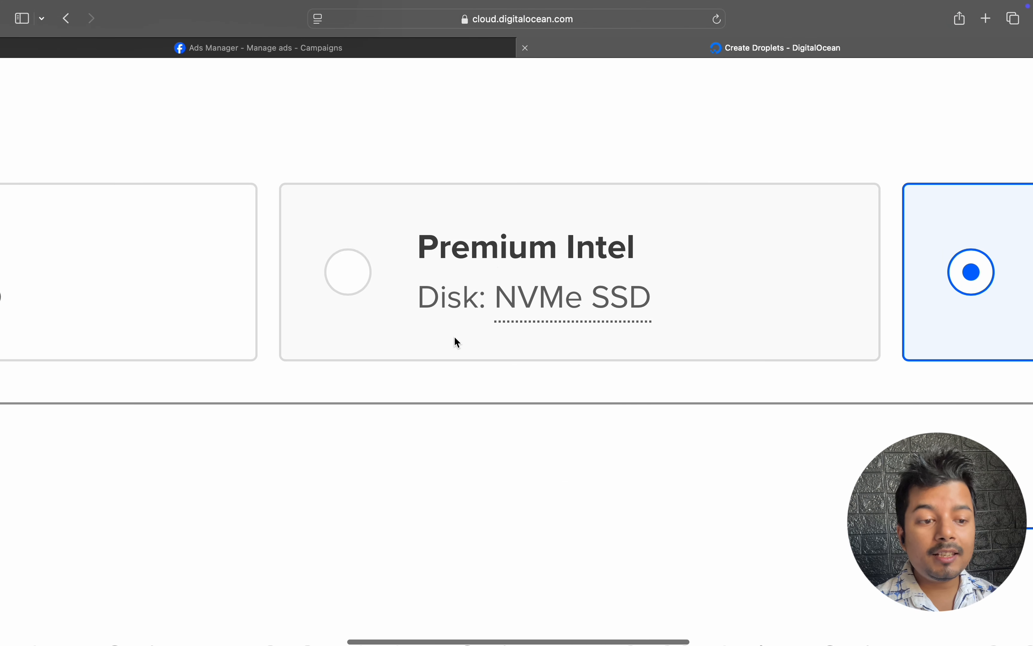
pyautogui.moveTo(553, 327)
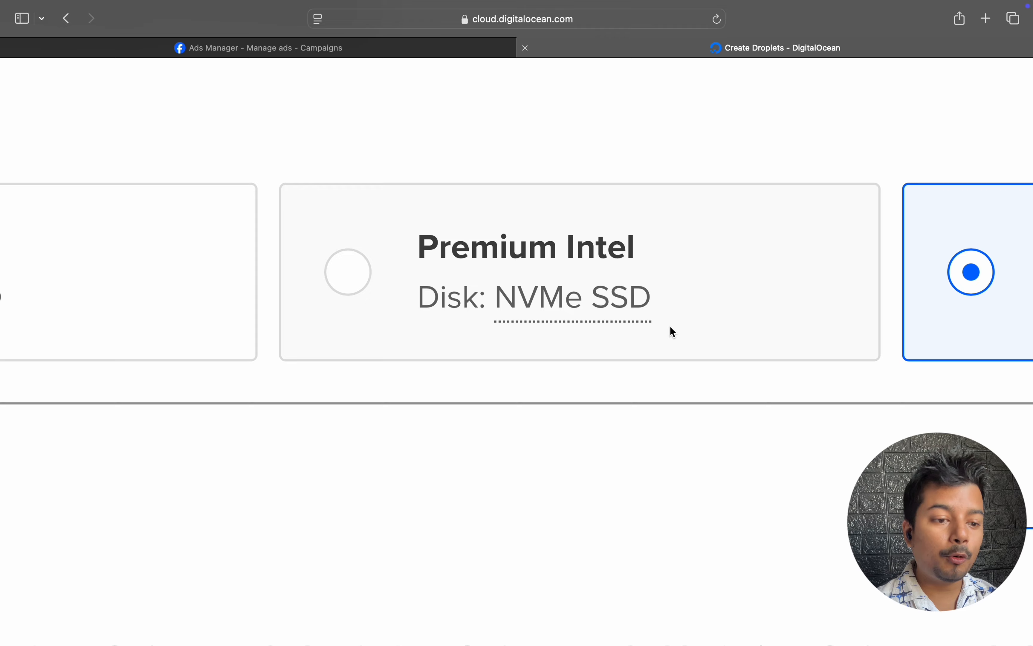
pyautogui.hscroll(8, 731, 316)
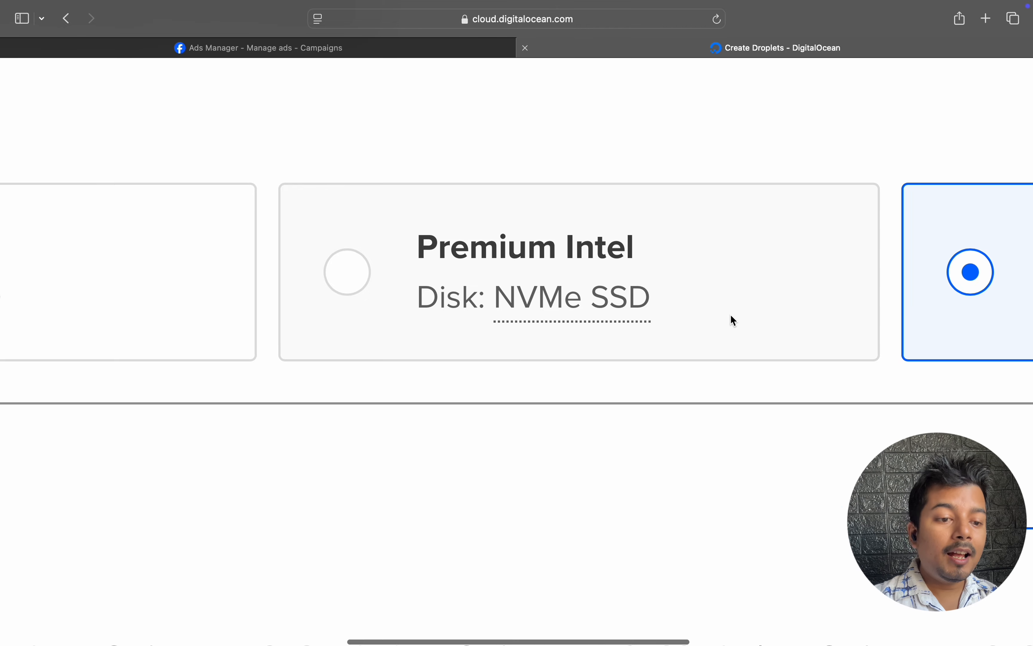
pyautogui.scroll(-10, 954, 294)
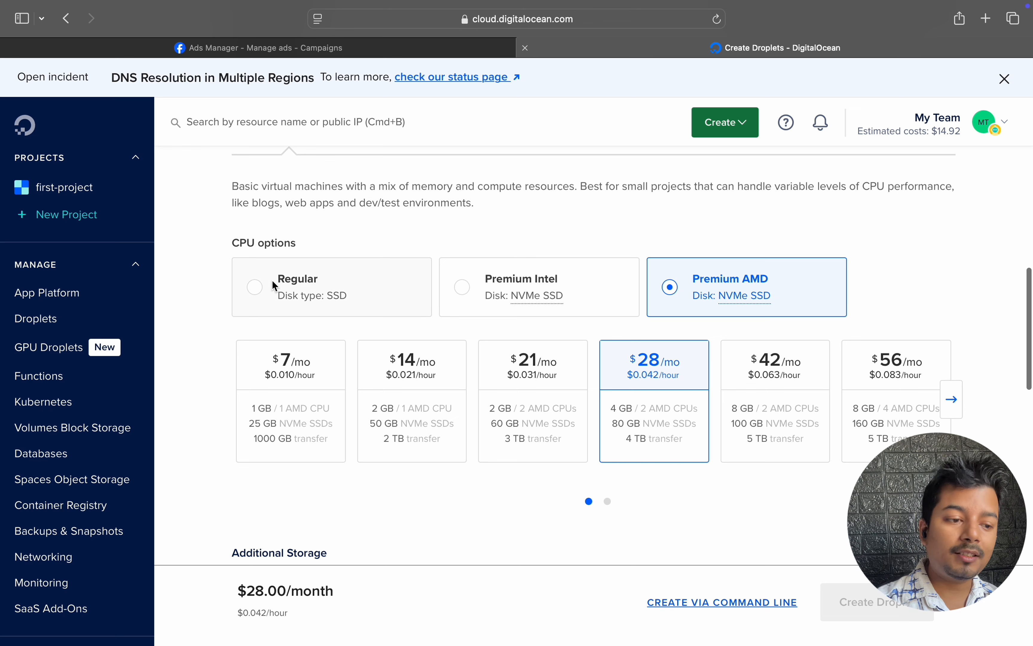
# Step: Switch the Droplet's CPU option to Regular with SSD disk
pyautogui.click(308, 288)
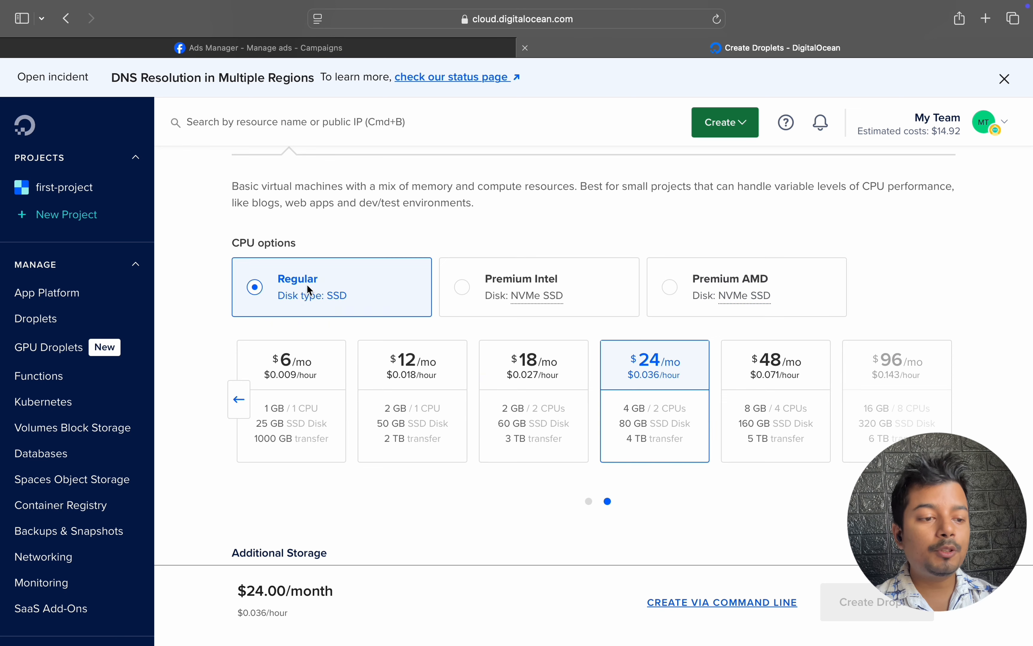
pyautogui.scroll(10, 279, 378)
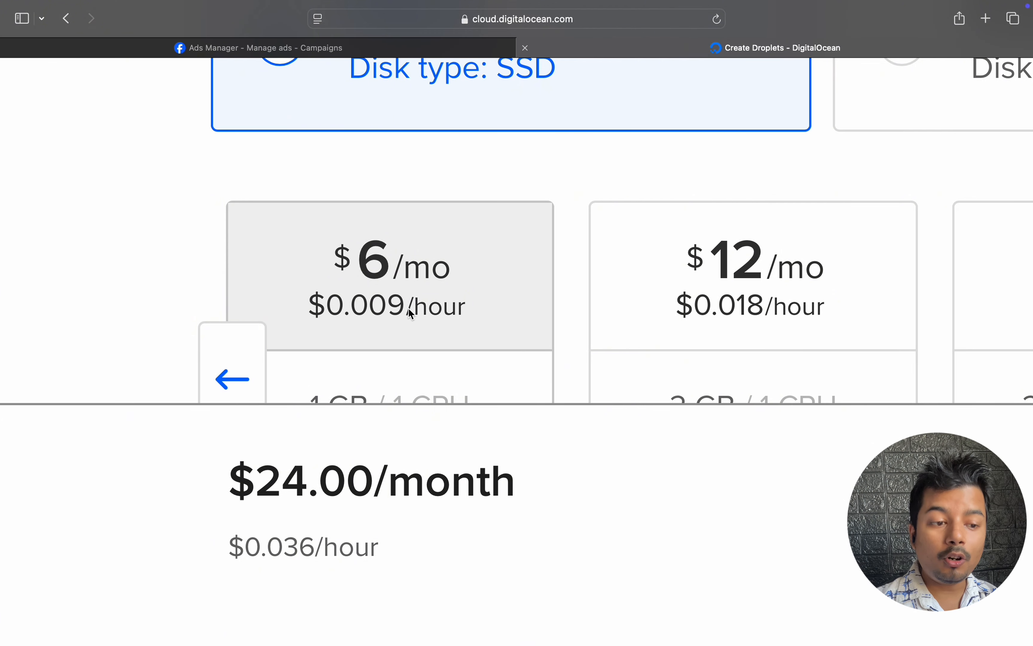
pyautogui.scroll(-3, 434, 316)
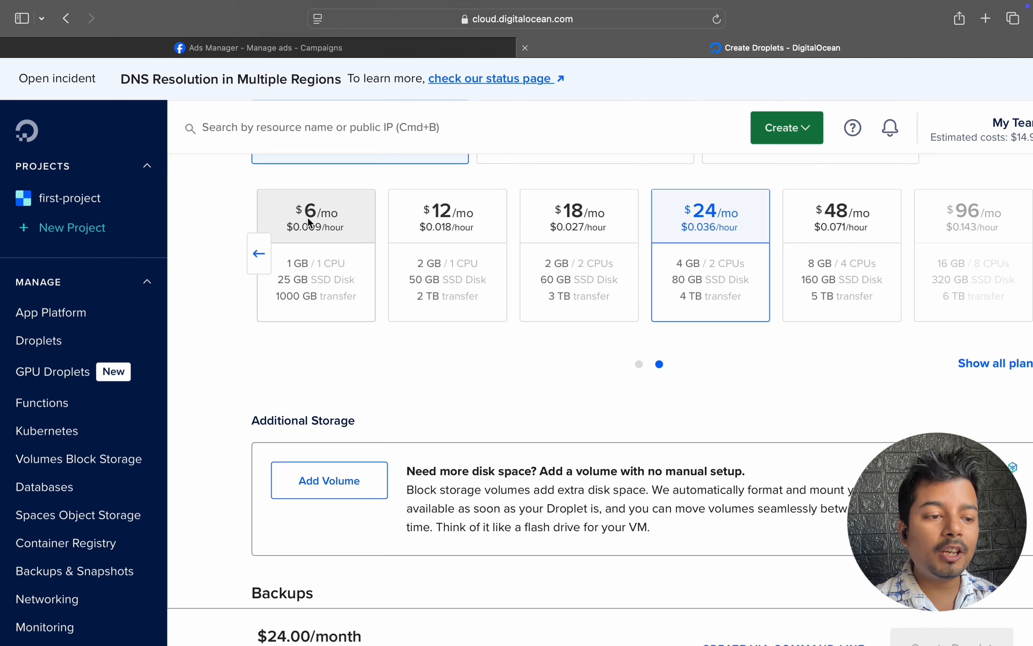
# Step: Pick the $6/mo plan: 1 GB, 1 CPU, 25 GB SSD, totalling $6.00/month
pyautogui.scroll(5, 306, 218)
pyautogui.scroll(-5, 306, 220)
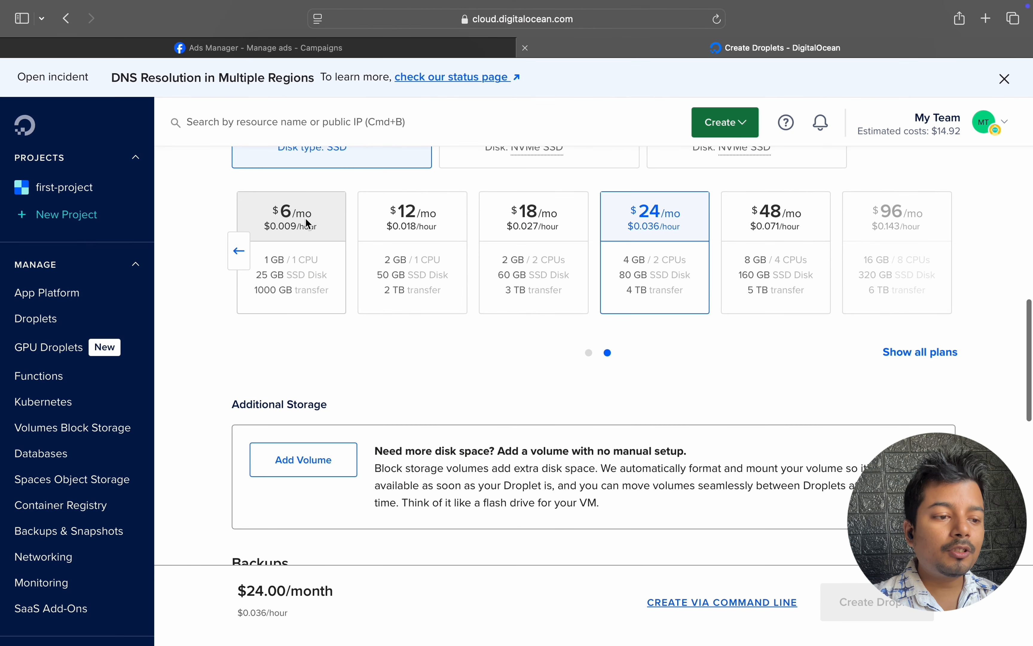
pyautogui.click(293, 220)
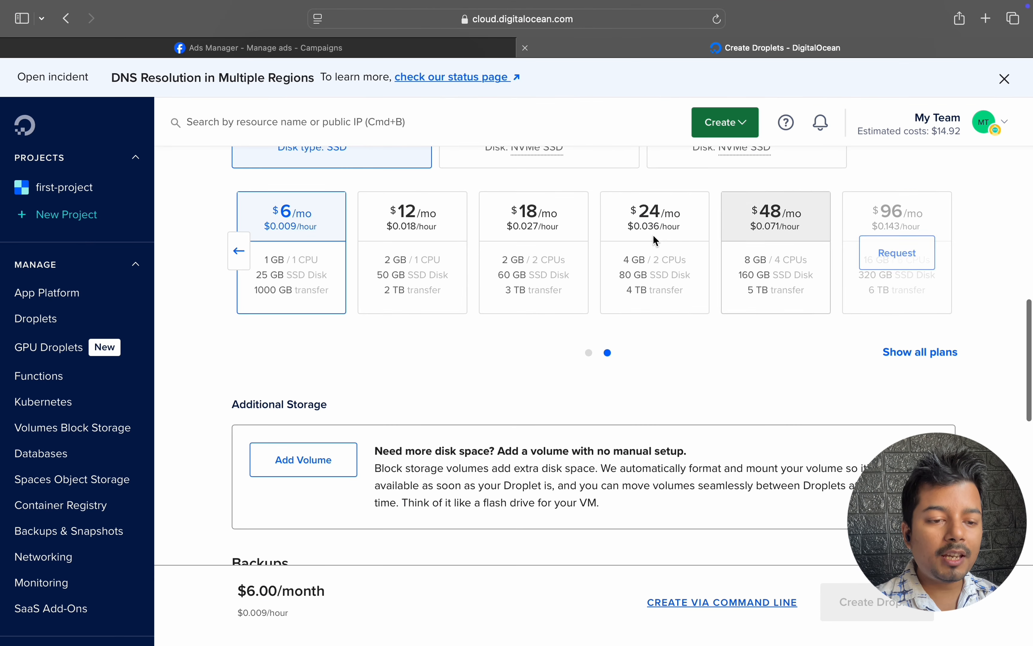
pyautogui.scroll(-3, 738, 278)
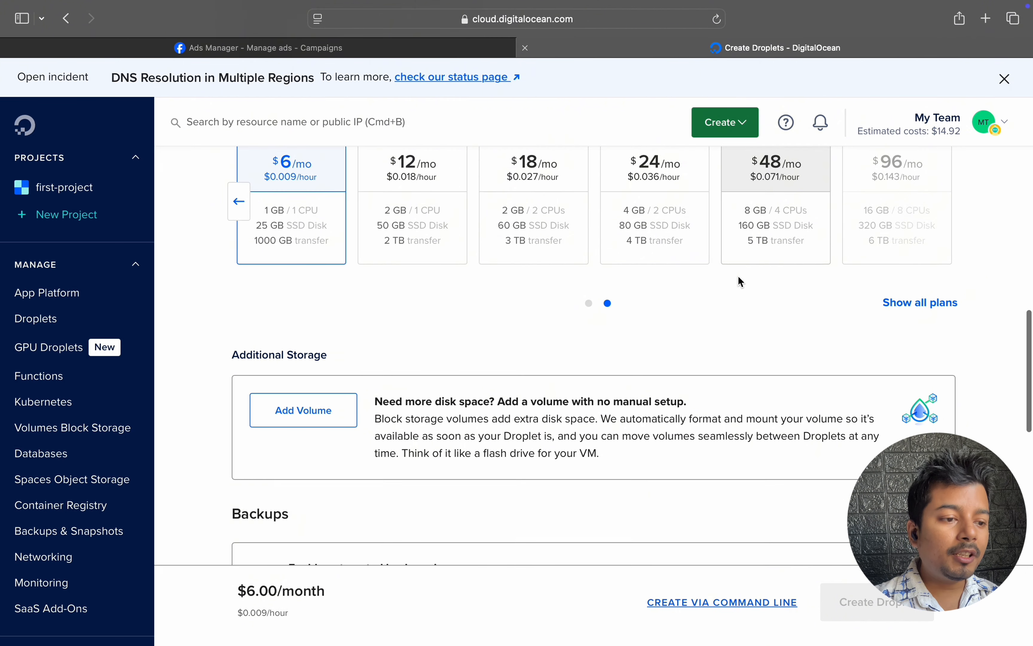
pyautogui.scroll(-1, 741, 282)
# Step: Add a block storage volume with a custom size of 5 GB
pyautogui.scroll(5, 460, 285)
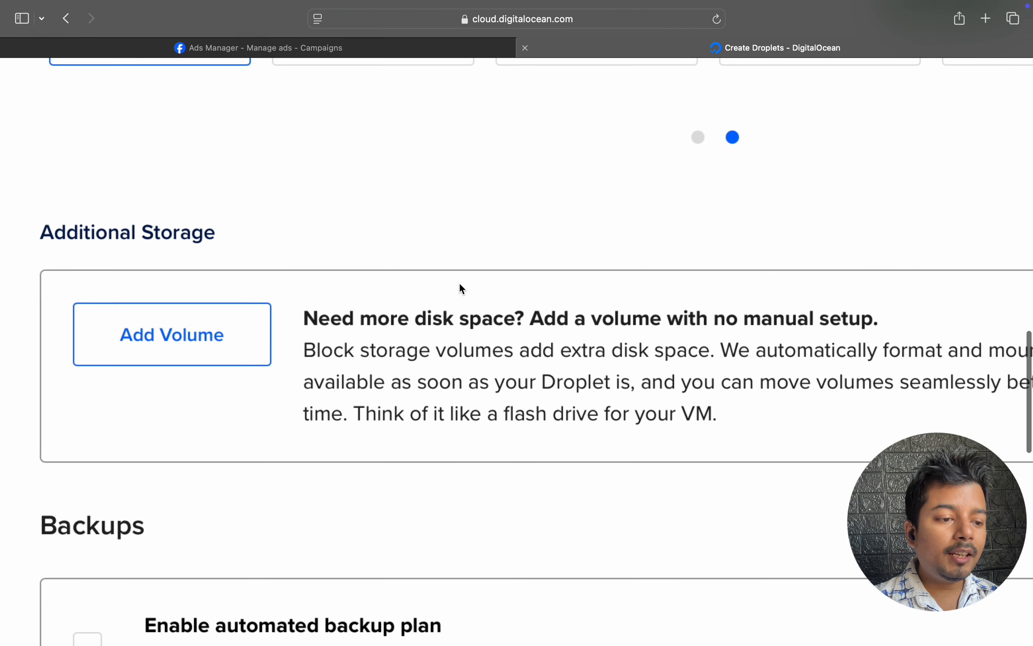
pyautogui.moveTo(301, 318); pyautogui.dragTo(891, 308)
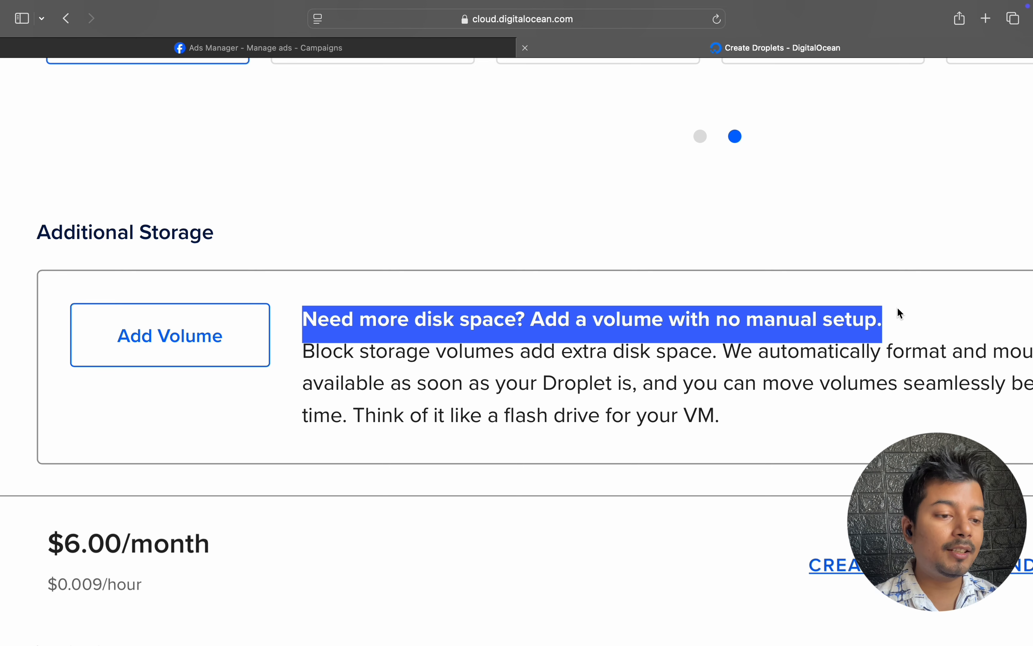
pyautogui.scroll(-2, 898, 310)
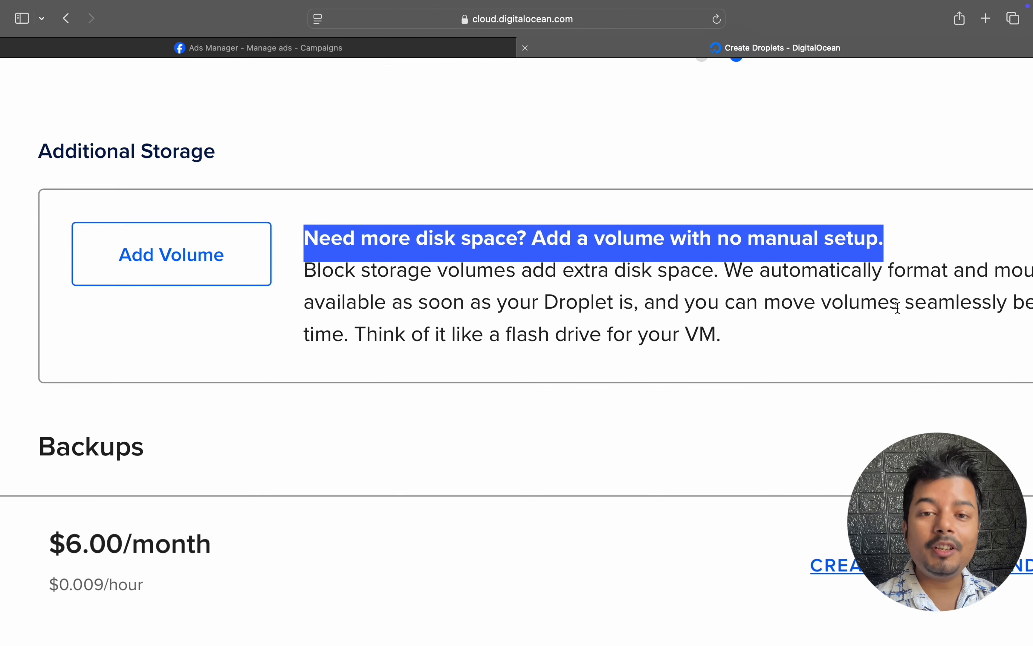
pyautogui.click(150, 256)
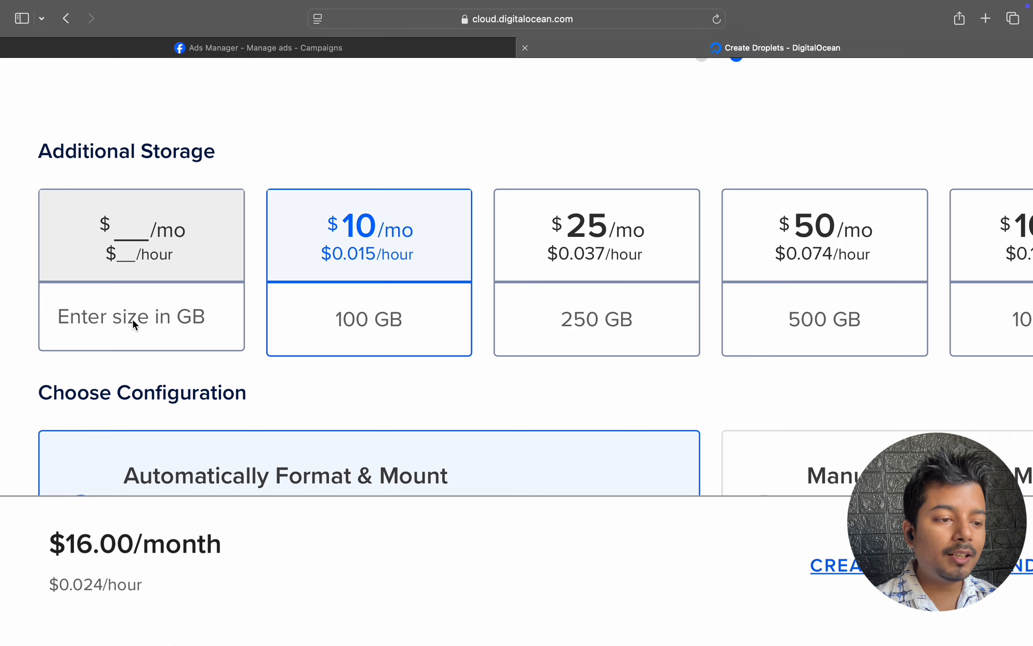
pyautogui.scroll(10, 133, 319)
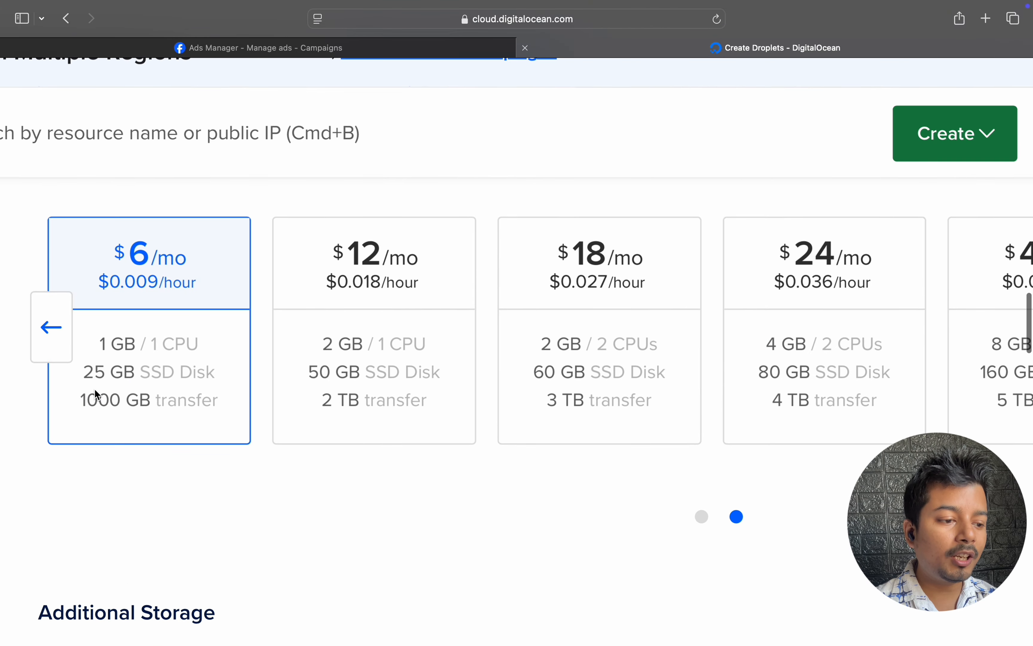
pyautogui.scroll(5, 94, 389)
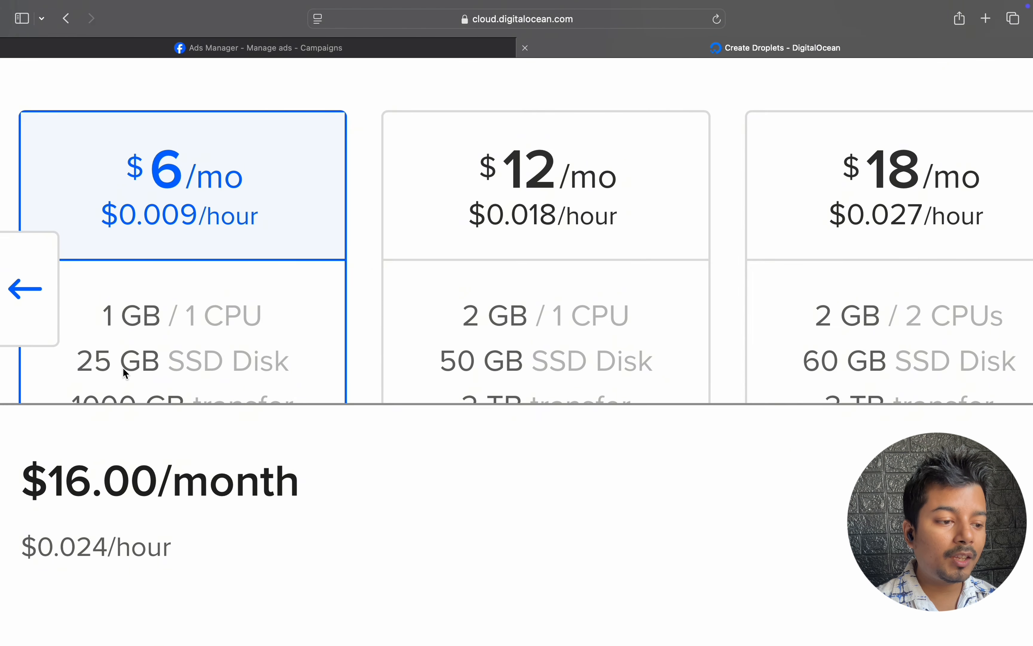
pyautogui.scroll(-5, 108, 368)
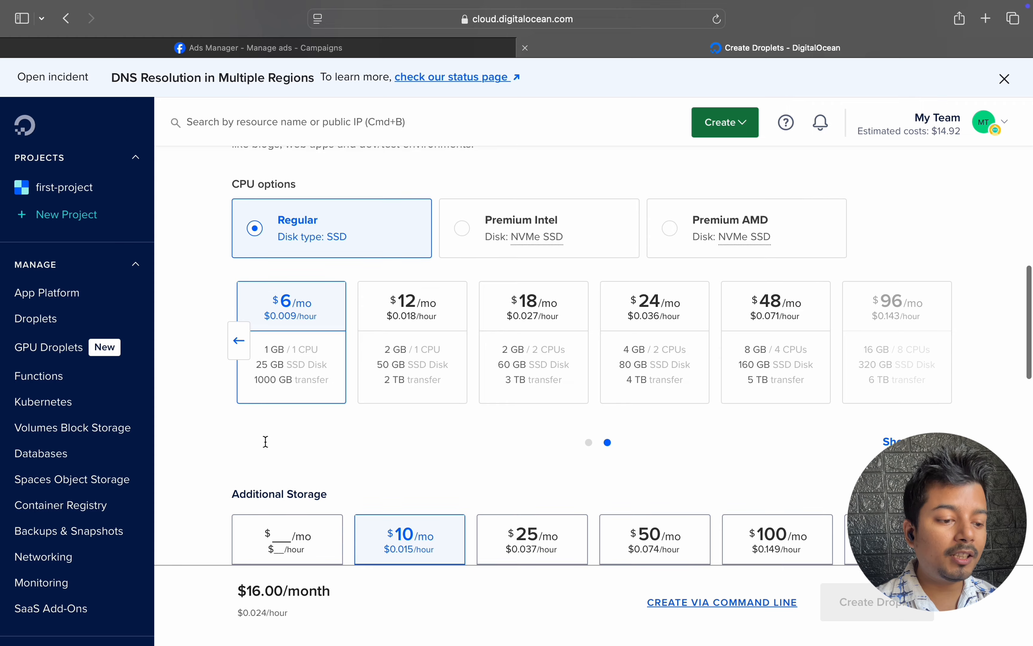
pyautogui.scroll(-5, 265, 440)
pyautogui.scroll(-2, 265, 442)
pyautogui.click(286, 371)
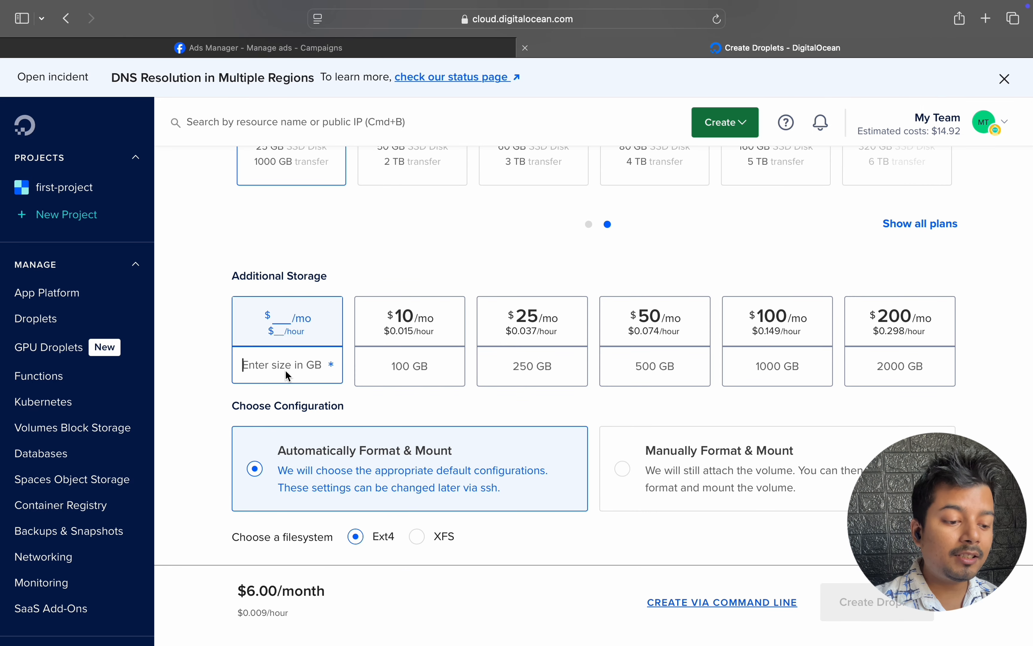
pyautogui.write('5')
# Step: Clear the 5 GB size and remove the volume, keeping the total at $6.00/month
pyautogui.scroll(5, 285, 371)
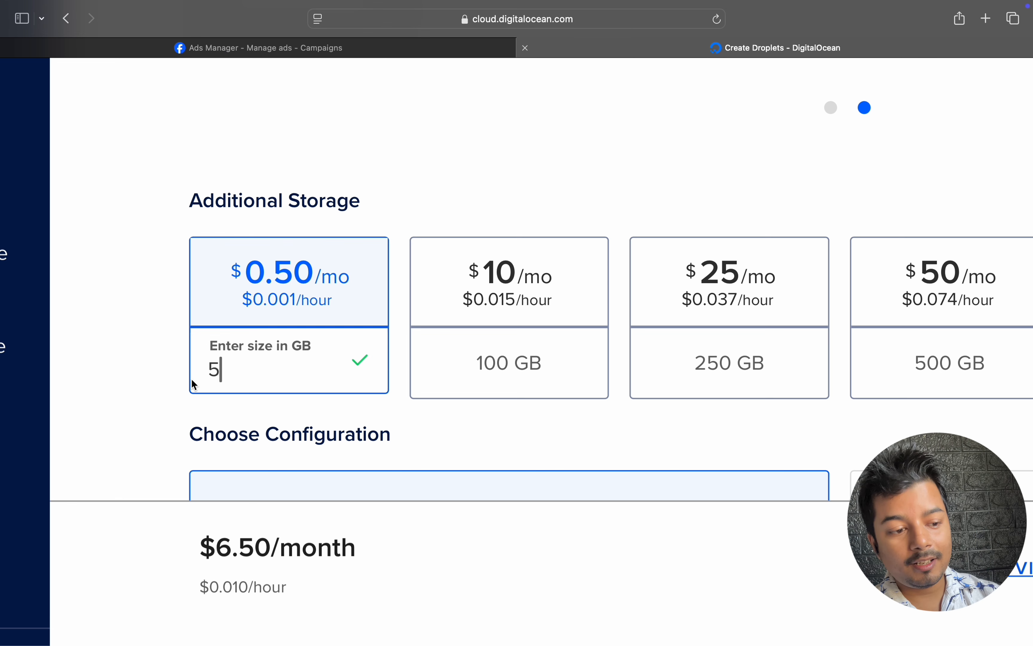
pyautogui.moveTo(273, 280); pyautogui.dragTo(317, 278)
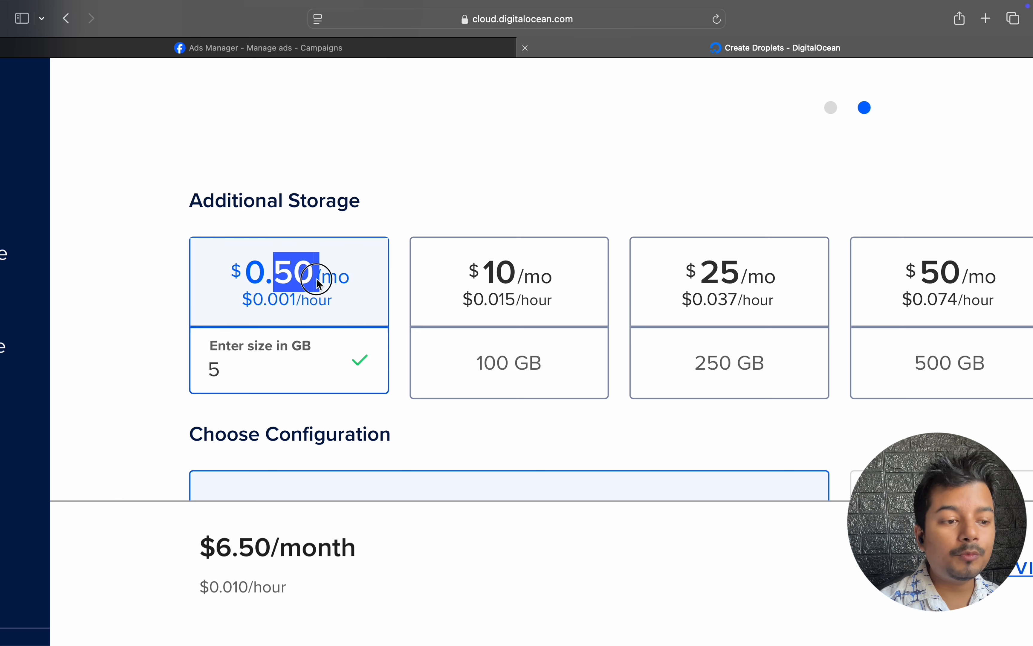
pyautogui.scroll(-5, 317, 280)
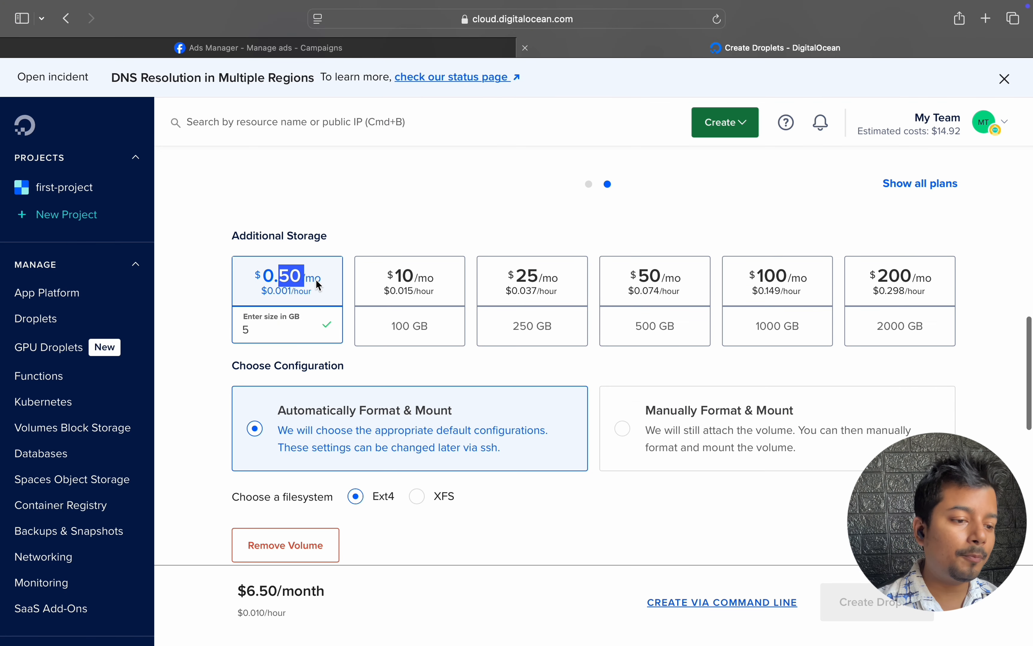
pyautogui.scroll(-2, 316, 280)
pyautogui.scroll(-1, 317, 285)
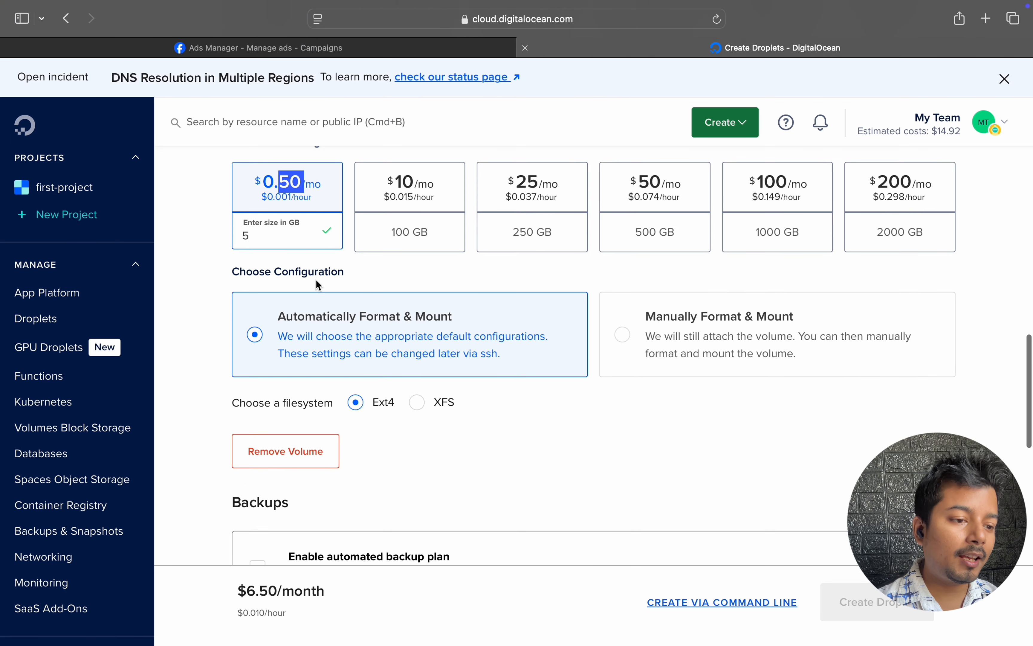
pyautogui.doubleClick(273, 245)
pyautogui.press('BackSpace')
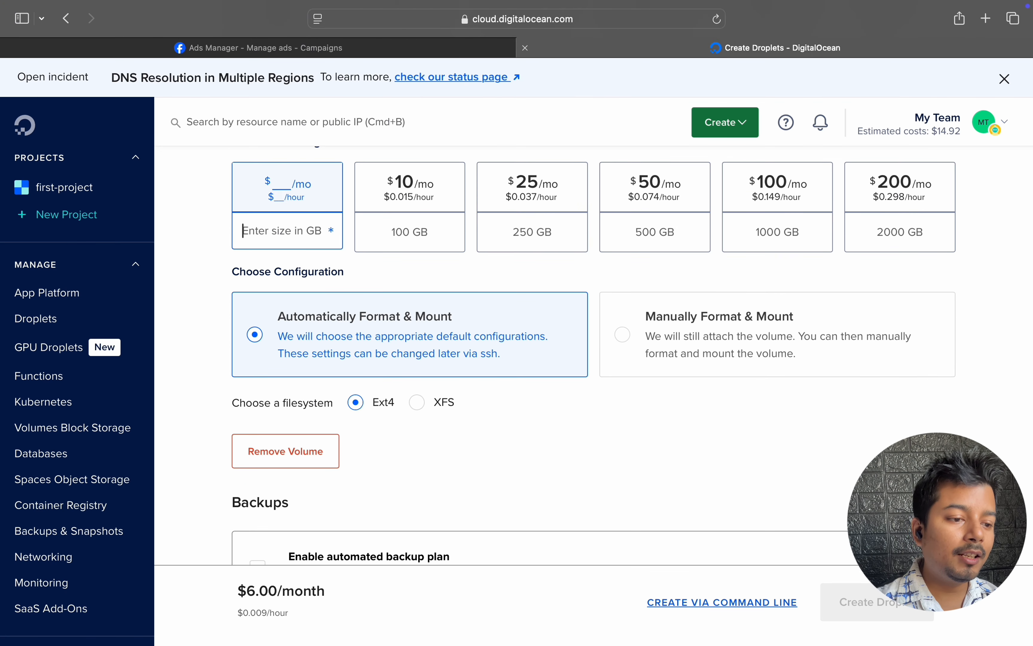
pyautogui.click(173, 250)
pyautogui.scroll(2, 196, 303)
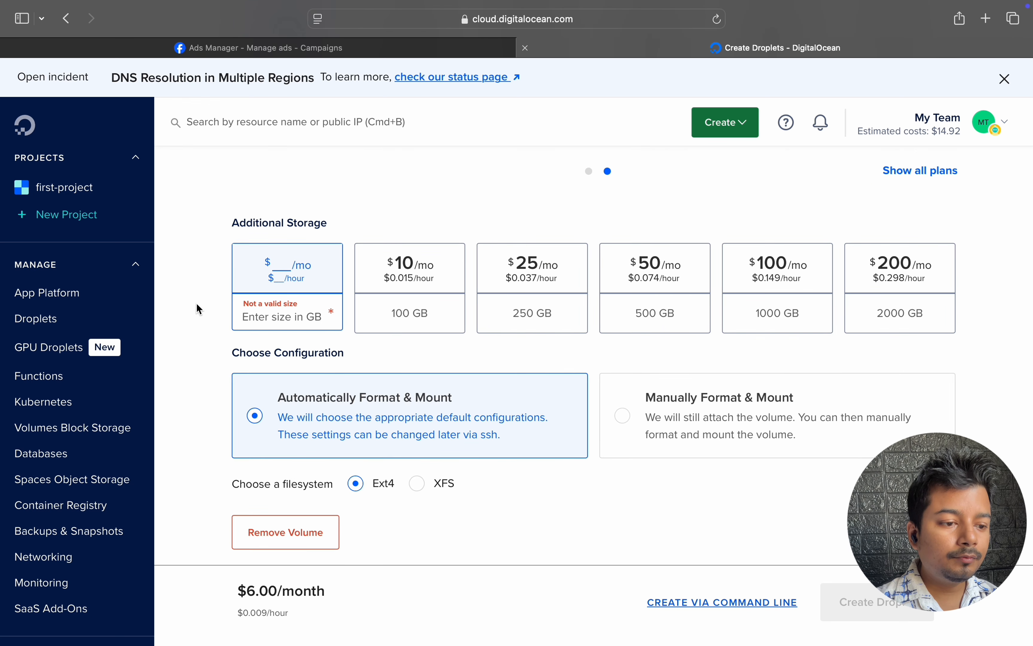
pyautogui.scroll(-2, 206, 319)
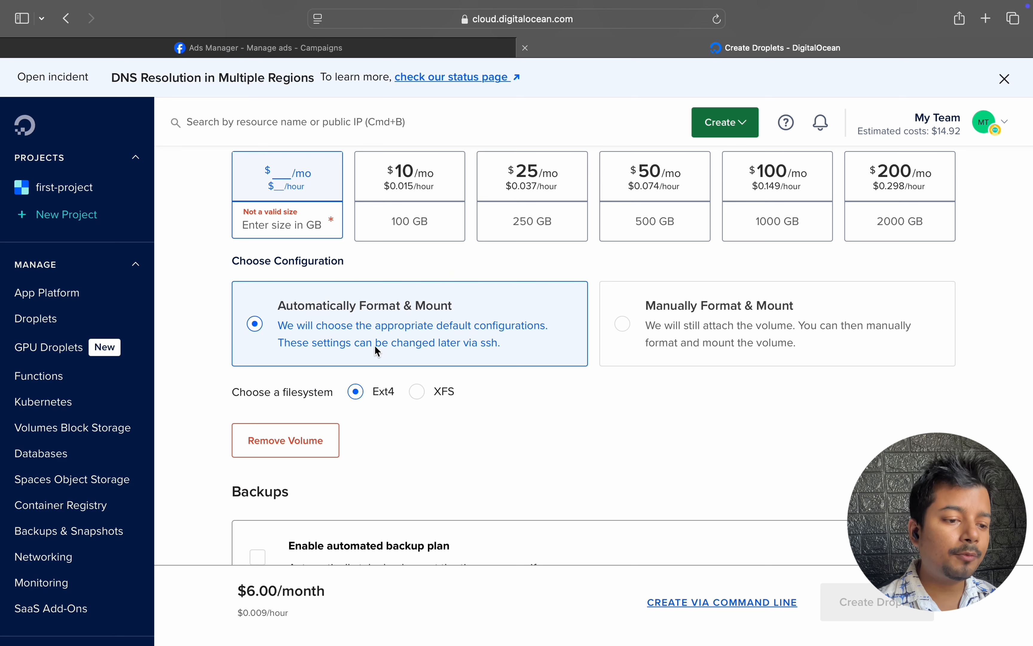
pyautogui.scroll(-3, 375, 346)
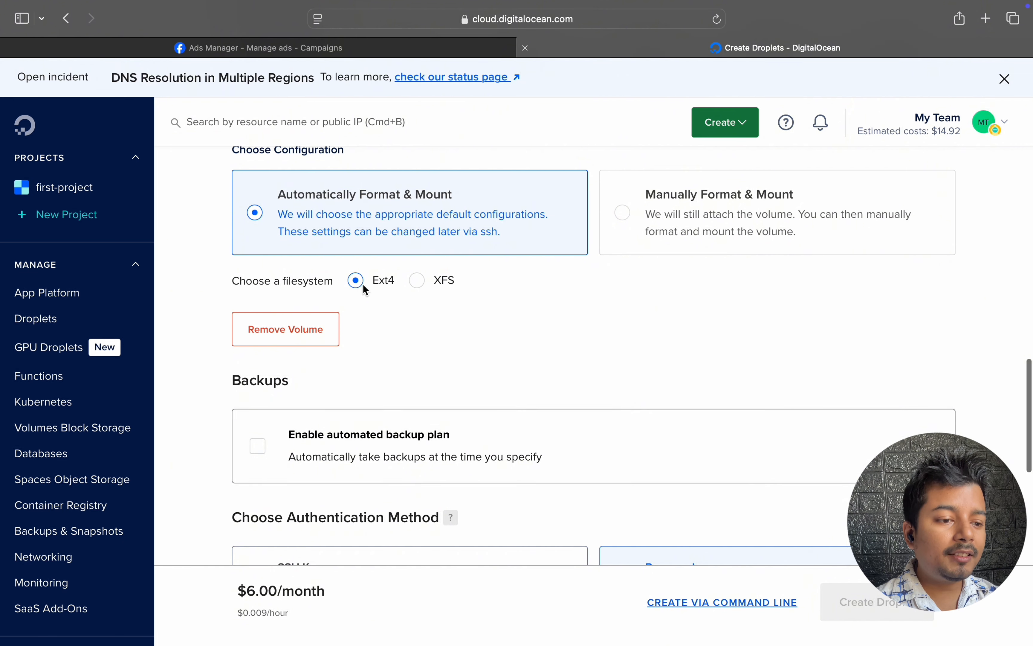
pyautogui.click(286, 329)
# Step: Enter a compliant root password for Password authentication, shown in plain text
pyautogui.scroll(7, 326, 329)
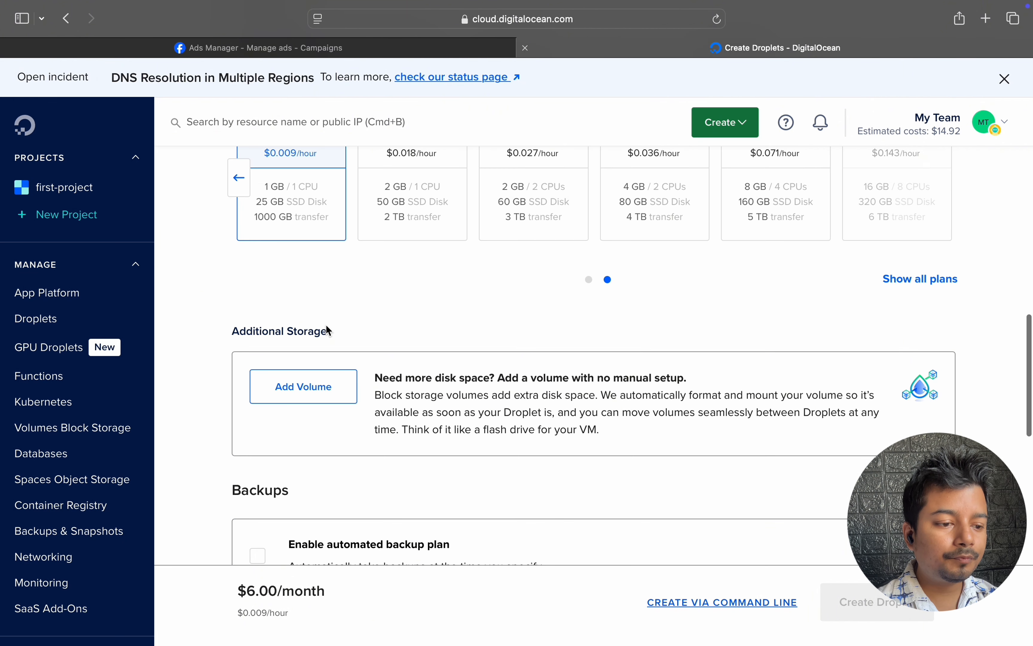
pyautogui.scroll(-5, 326, 329)
pyautogui.scroll(-2, 327, 329)
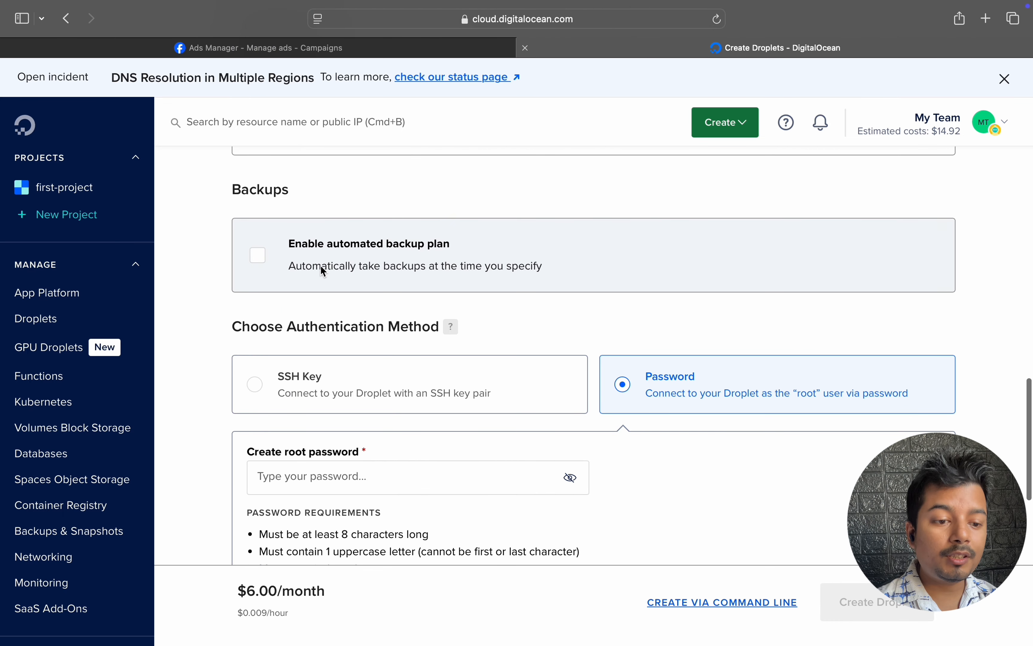
pyautogui.scroll(-2, 342, 307)
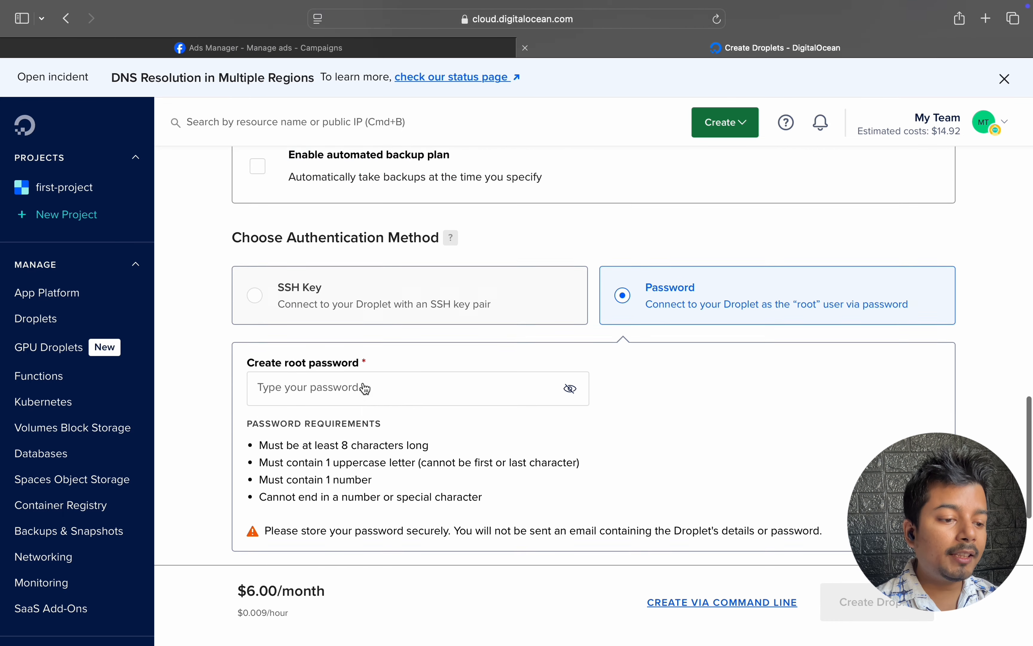
pyautogui.scroll(-1, 364, 389)
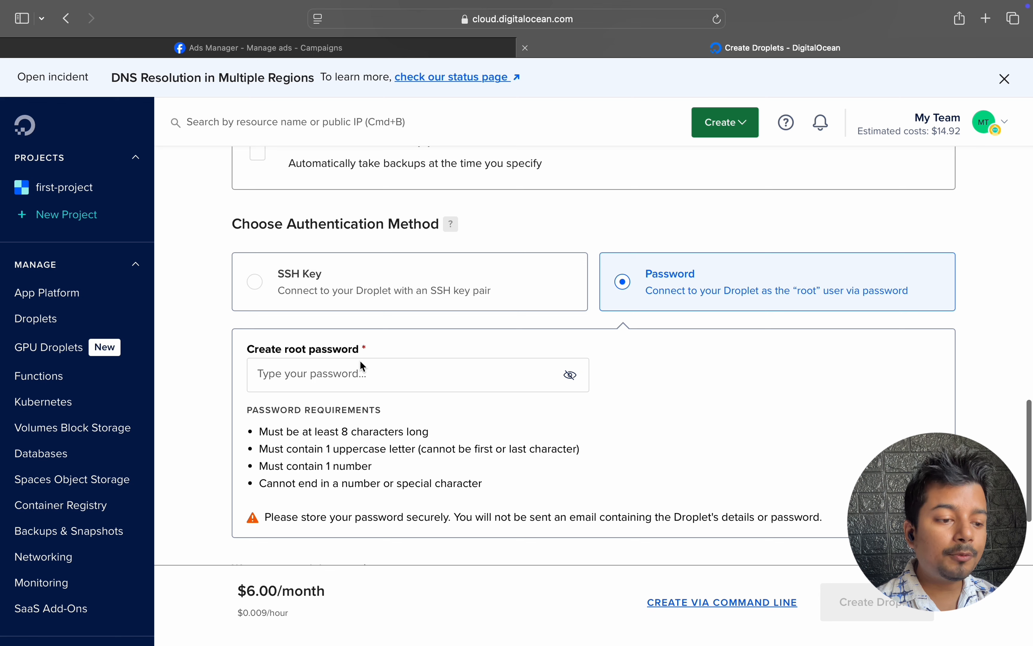
pyautogui.click(331, 374)
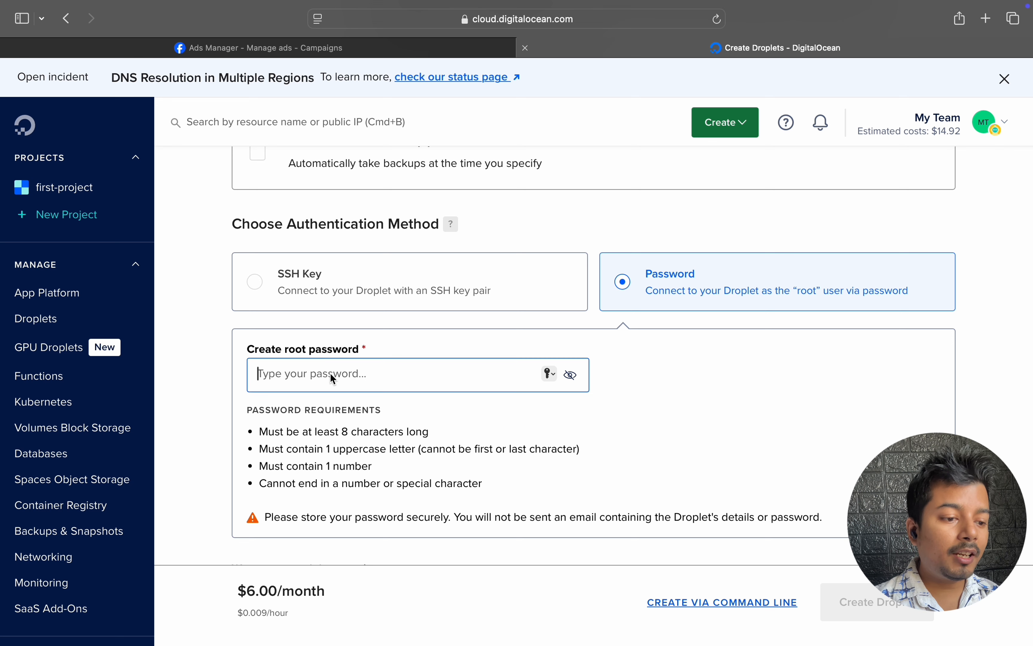
pyautogui.click(578, 378)
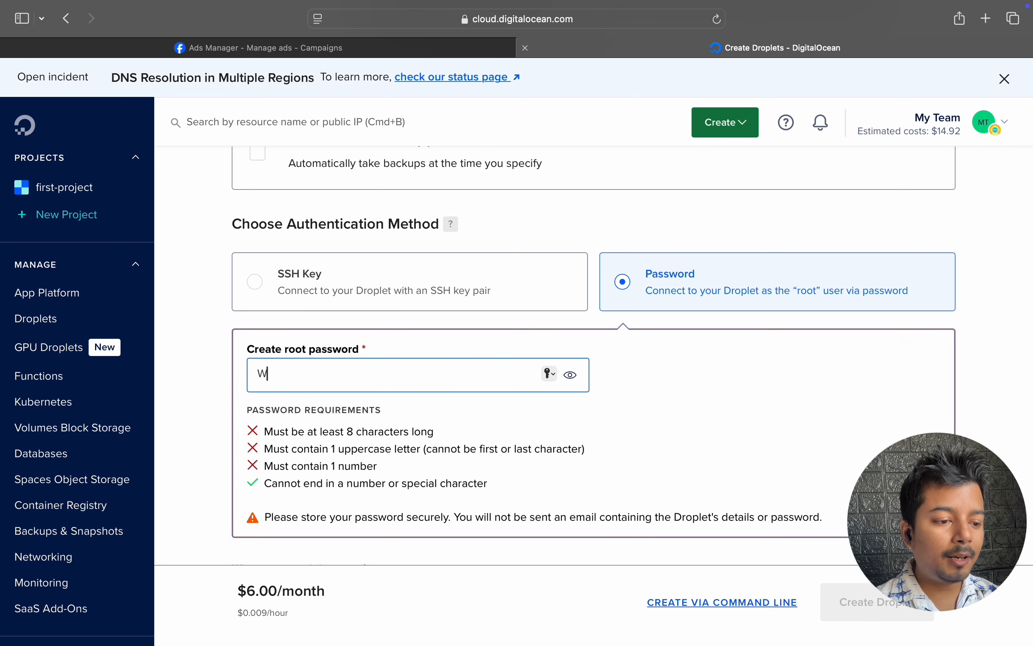
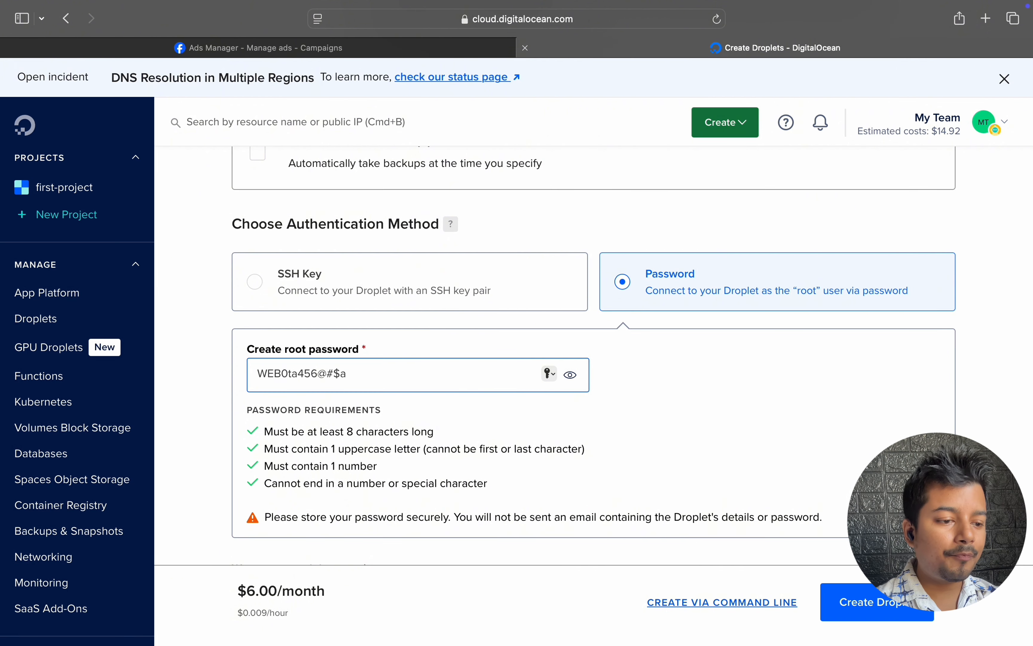
pyautogui.tripleClick(388, 373)
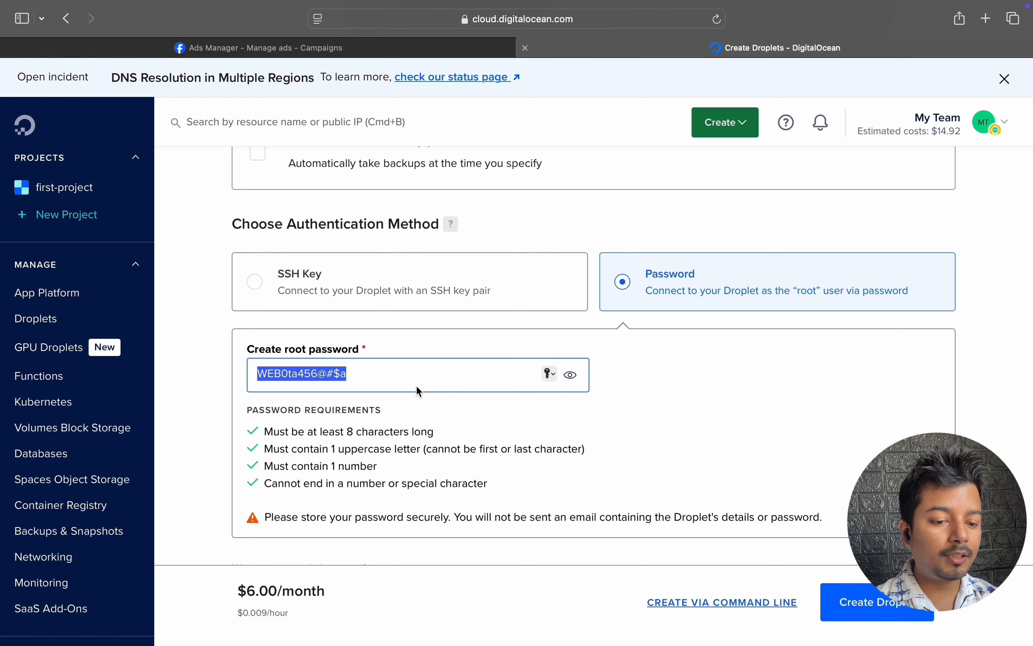
# Step: Replace the default hostname in Finalize Details with 'test'
pyautogui.scroll(-10, 740, 491)
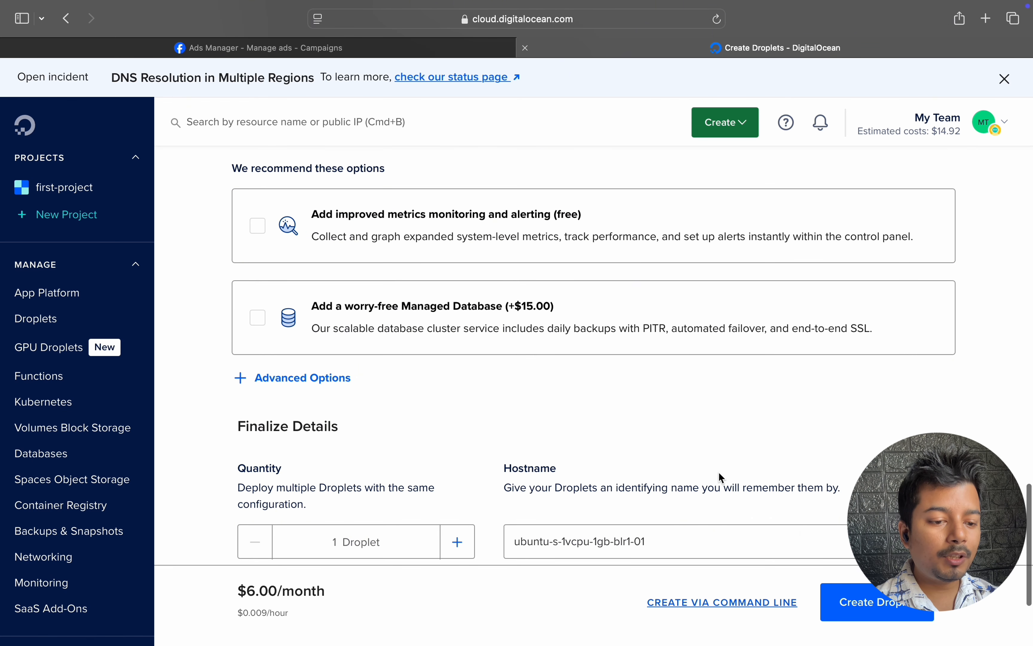
pyautogui.scroll(-5, 719, 477)
pyautogui.tripleClick(629, 360)
pyautogui.write('te')
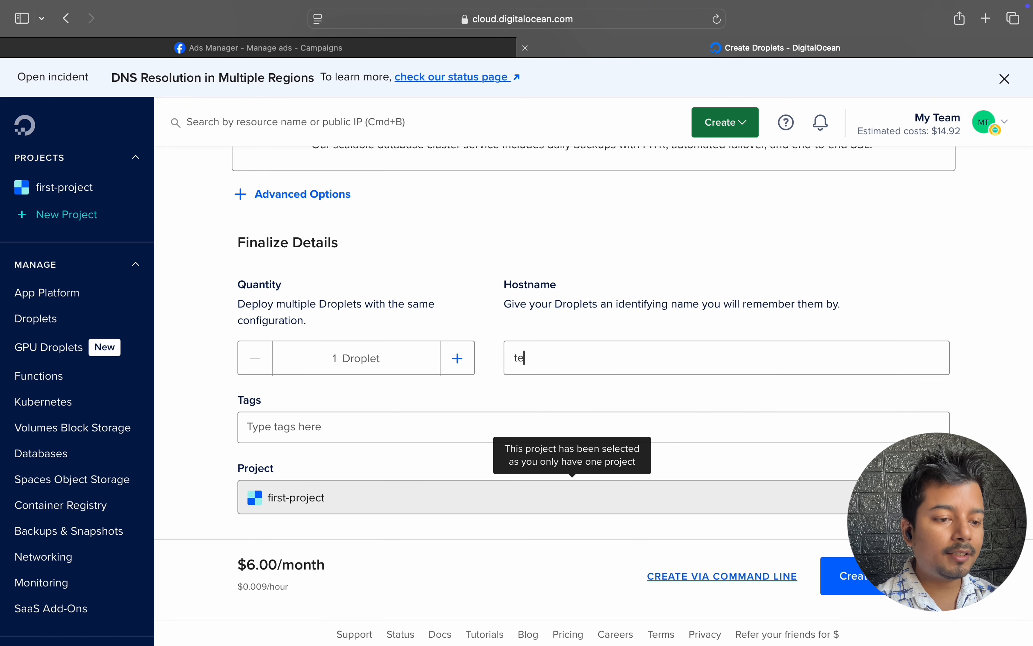
pyautogui.write('st')
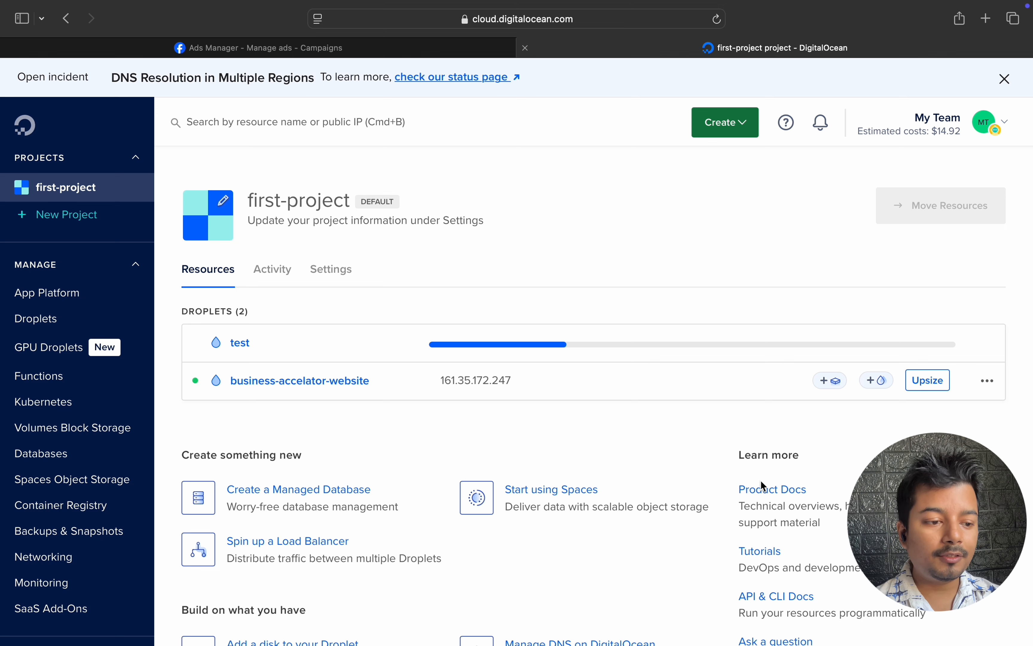
# Step: Open the test Droplet's page and wait until it's on (1 GB / 25 GB / BLR1)
pyautogui.click(242, 338)
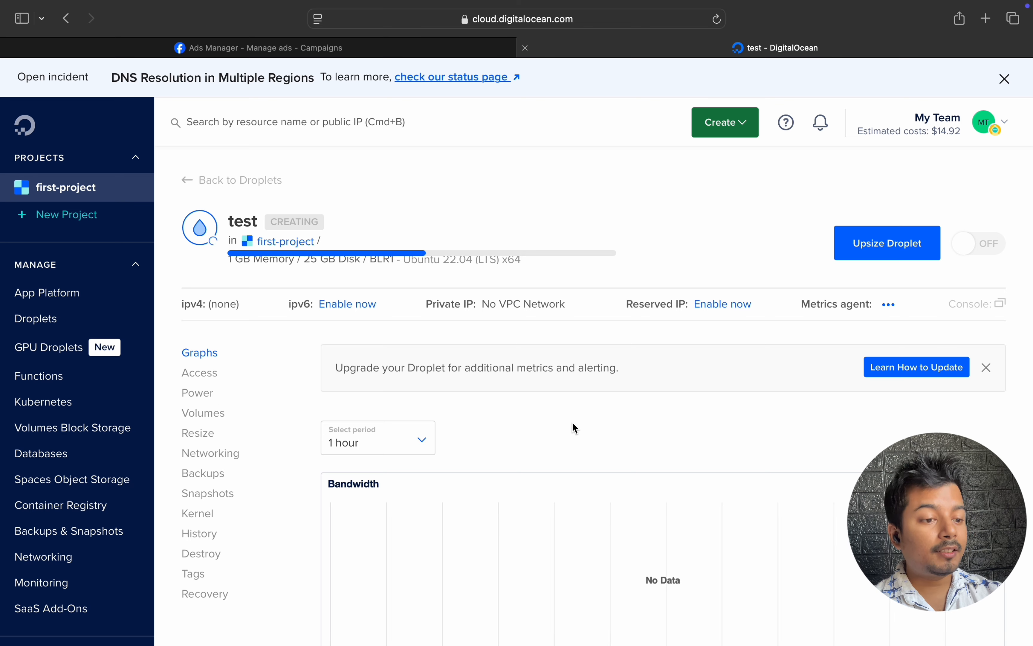
pyautogui.scroll(2, 280, 221)
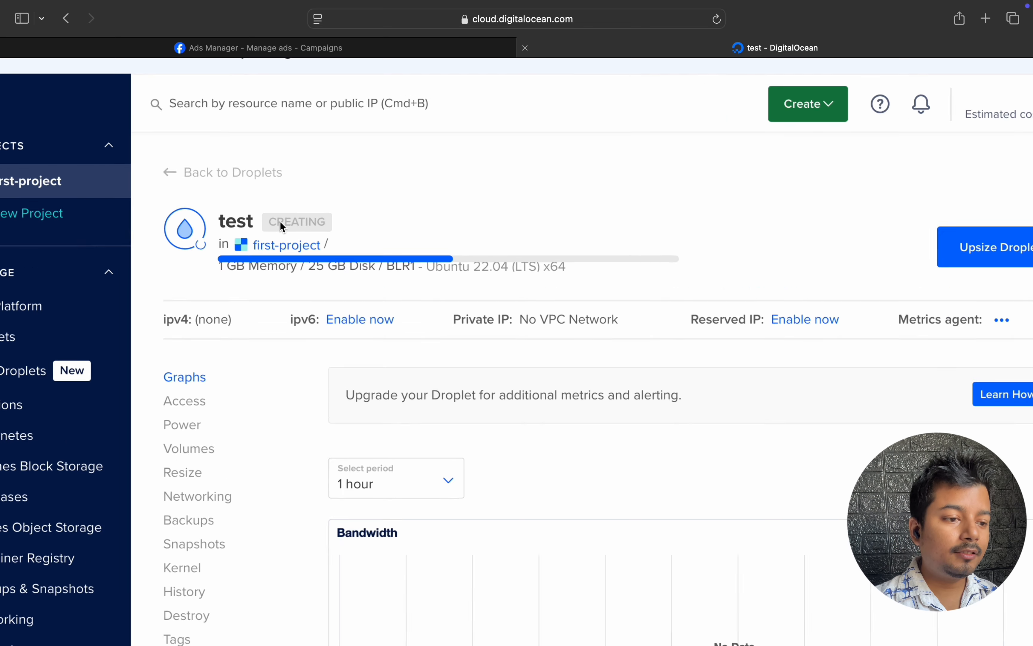
pyautogui.scroll(5, 280, 222)
pyautogui.scroll(-5, 319, 236)
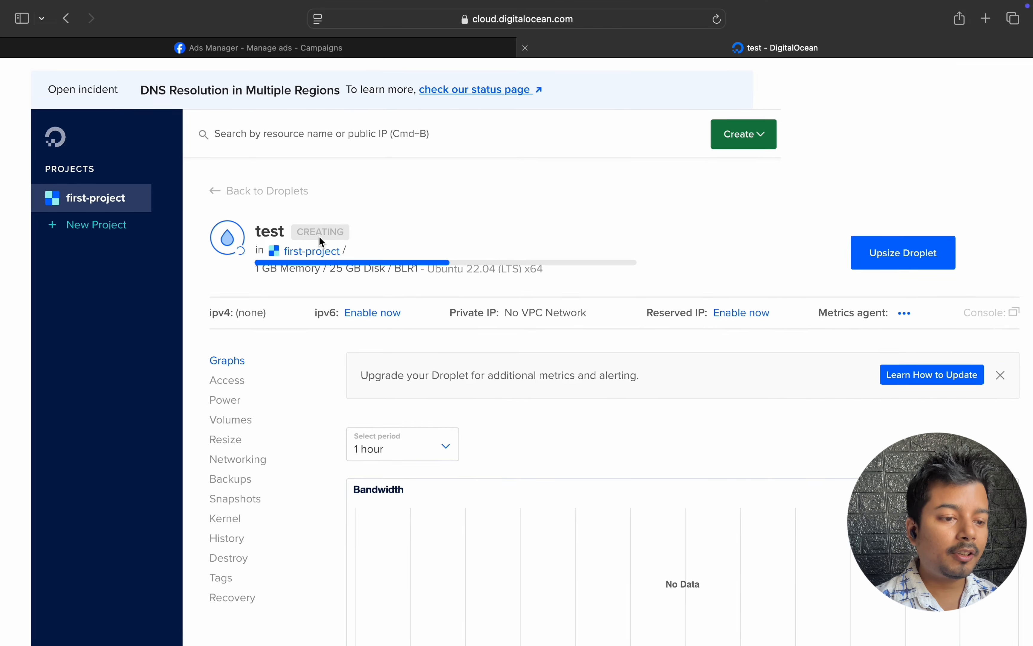
pyautogui.scroll(-3, 319, 237)
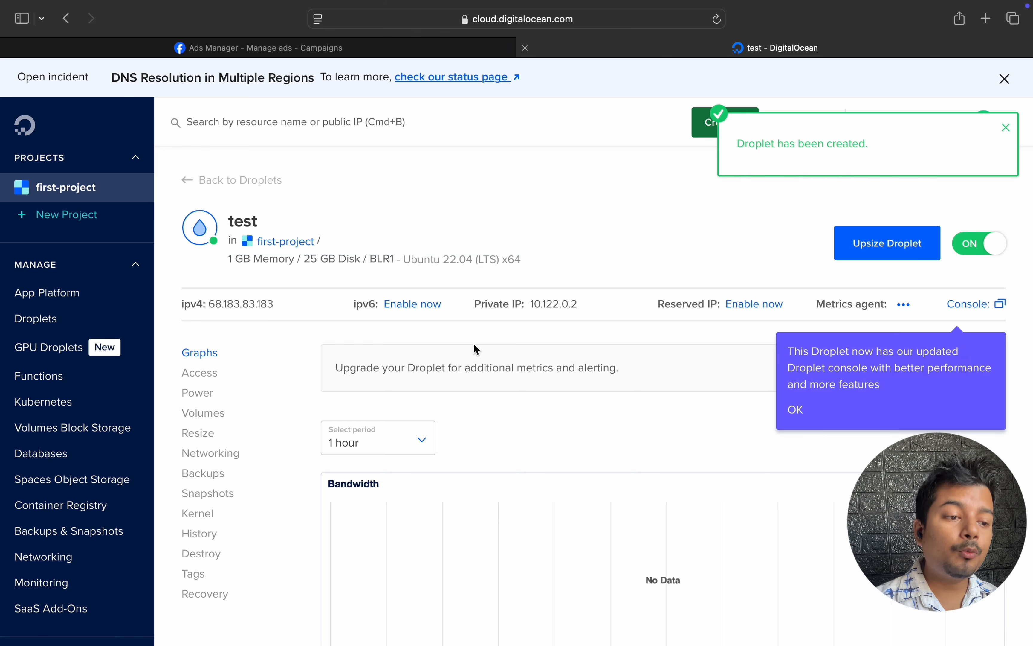
pyautogui.scroll(5, 214, 315)
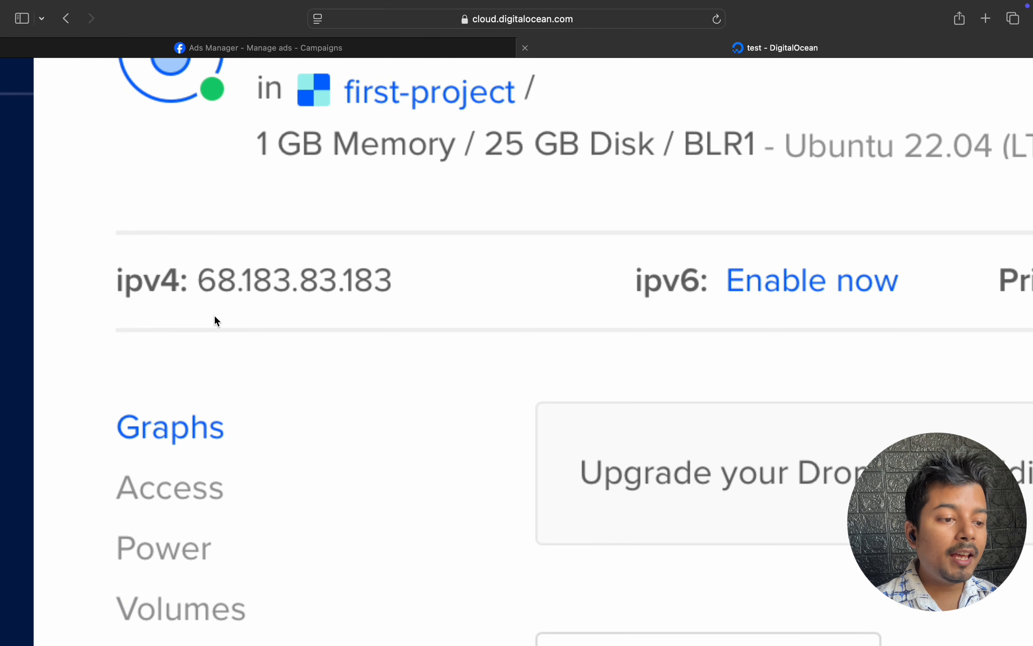
# Step: Select and copy the public IPv4 address 68.183.83.183, then reset the page zoom
pyautogui.moveTo(198, 283); pyautogui.dragTo(386, 293)
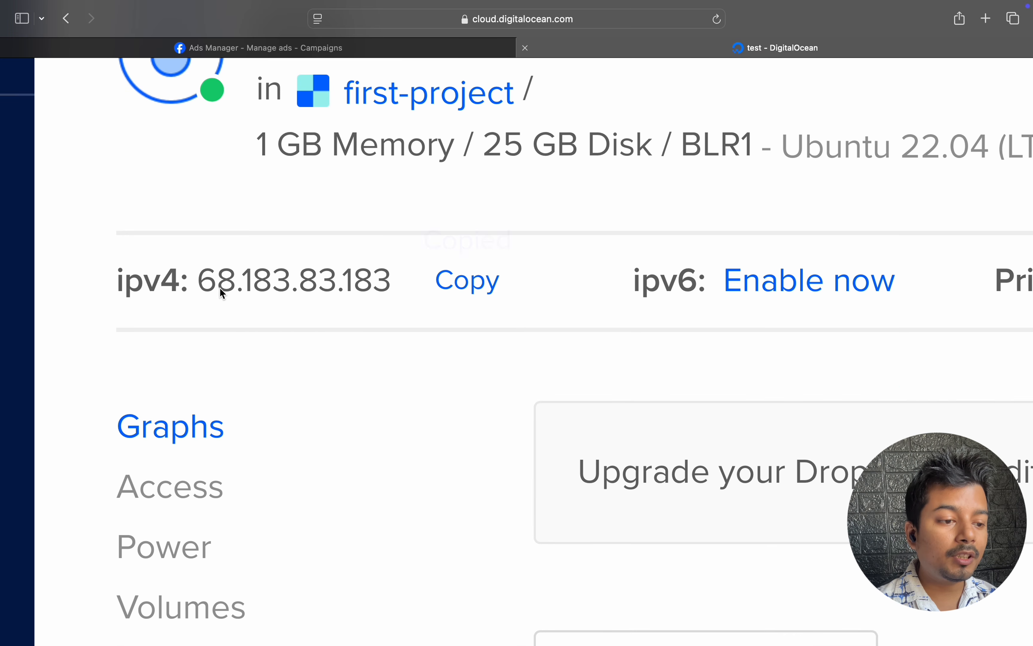
pyautogui.hscroll(1, 709, 305)
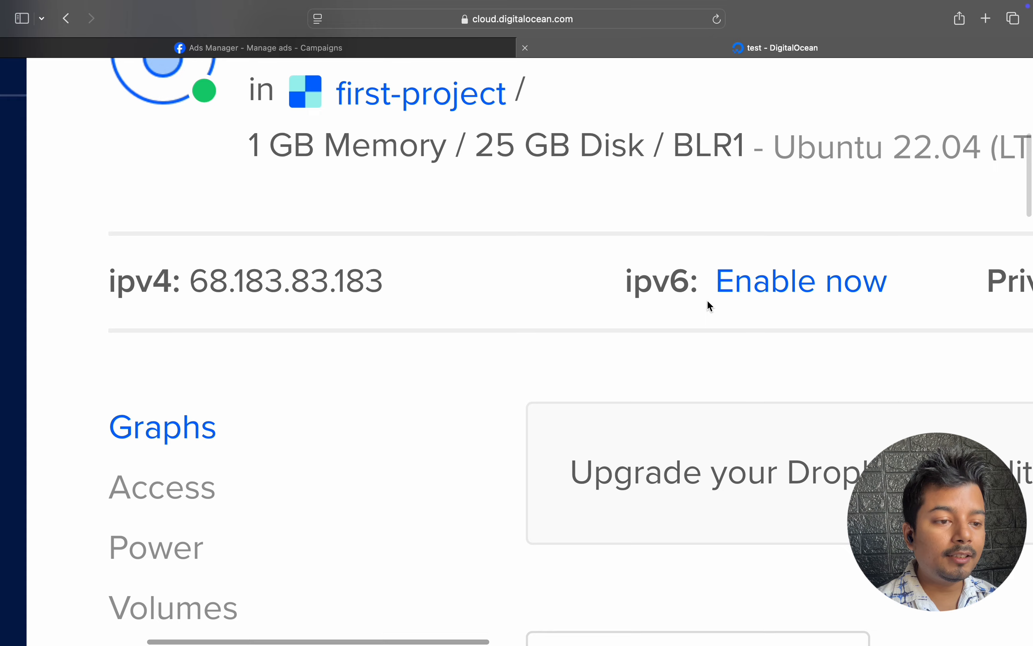
pyautogui.scroll(-5, 707, 300)
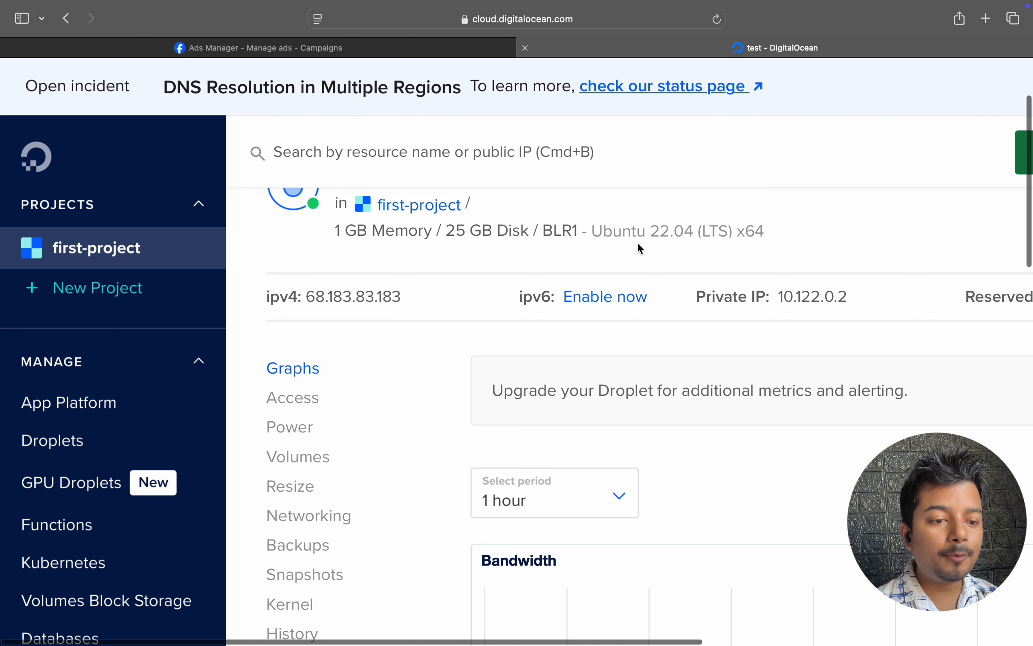
pyautogui.moveTo(664, 237); pyautogui.dragTo(743, 239)
pyautogui.press('super+0')
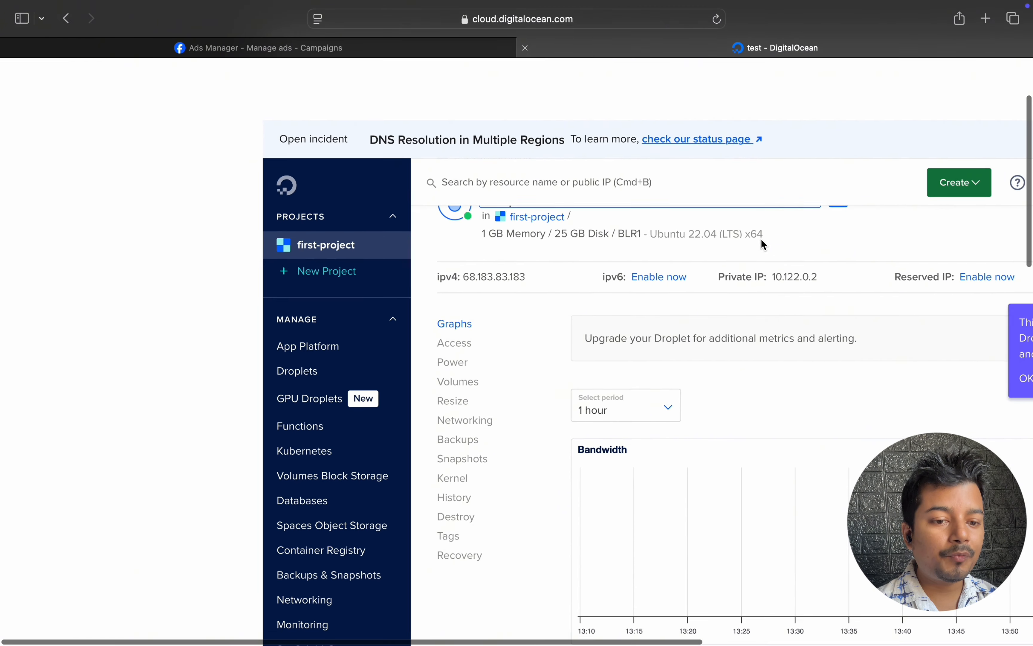